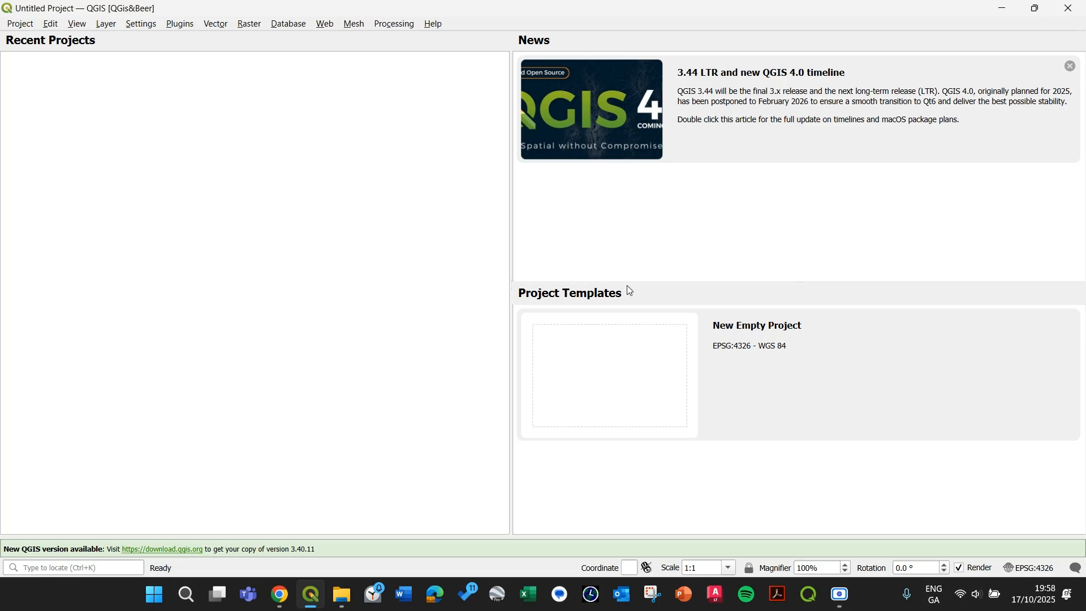
Step: Start a new empty project from the project templates
click(946, 383)
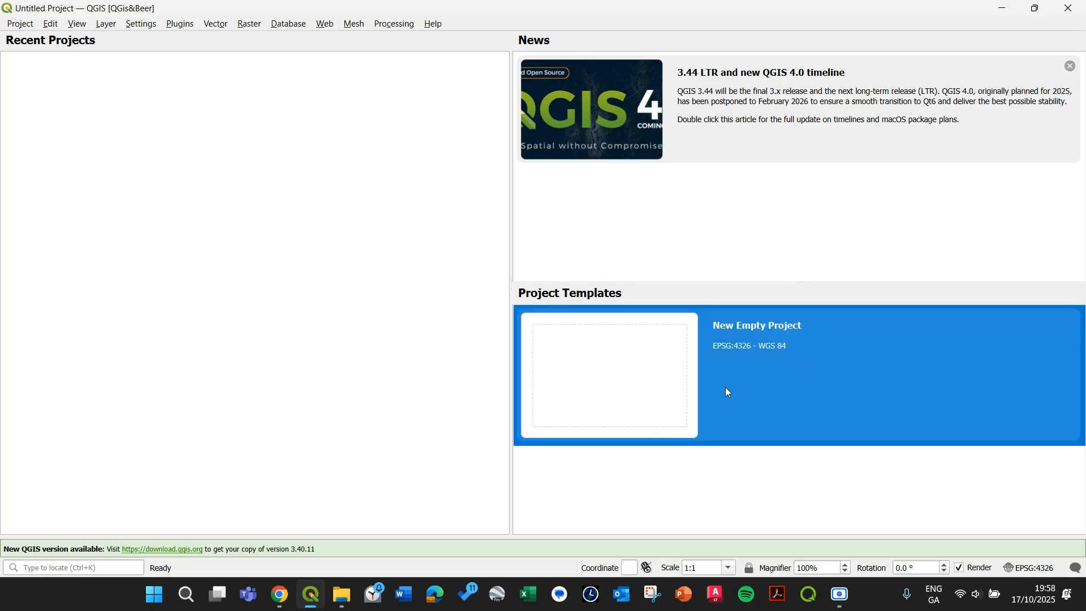
click(204, 291)
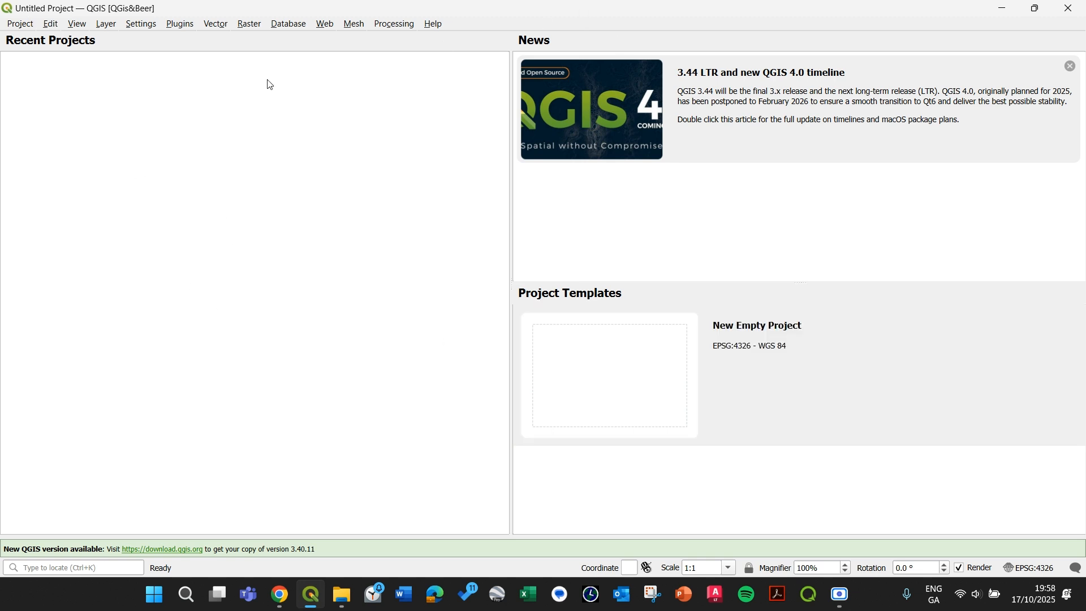
click(25, 26)
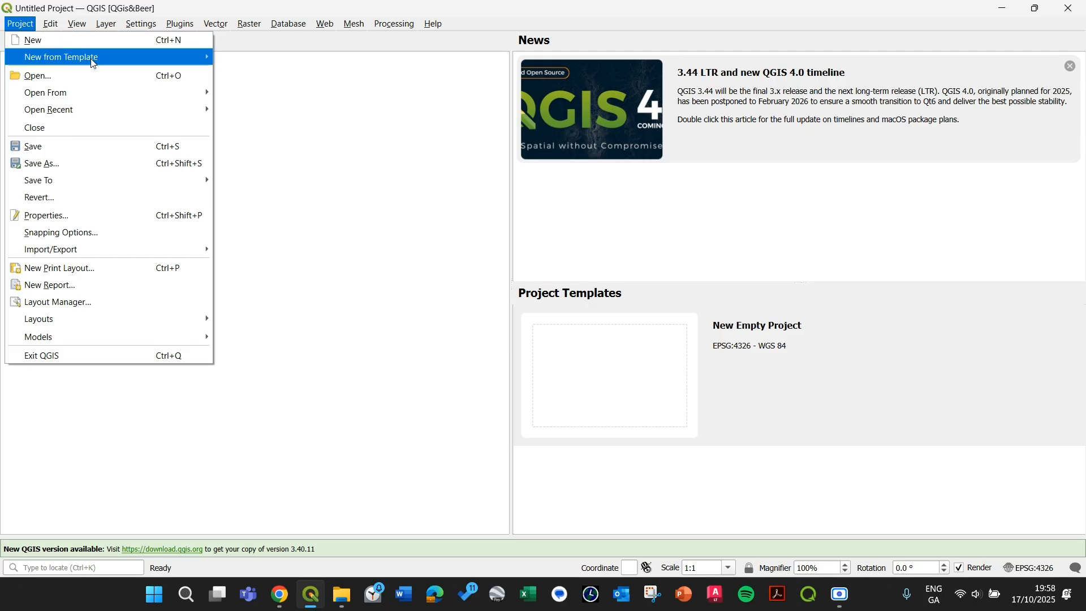
click(487, 42)
click(776, 384)
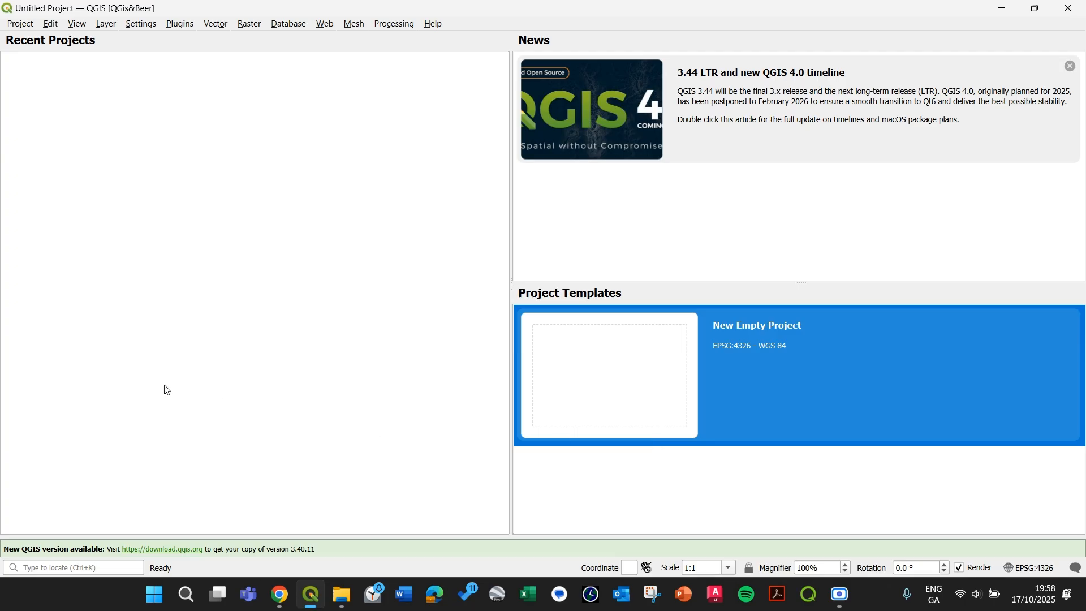
double_click(735, 377)
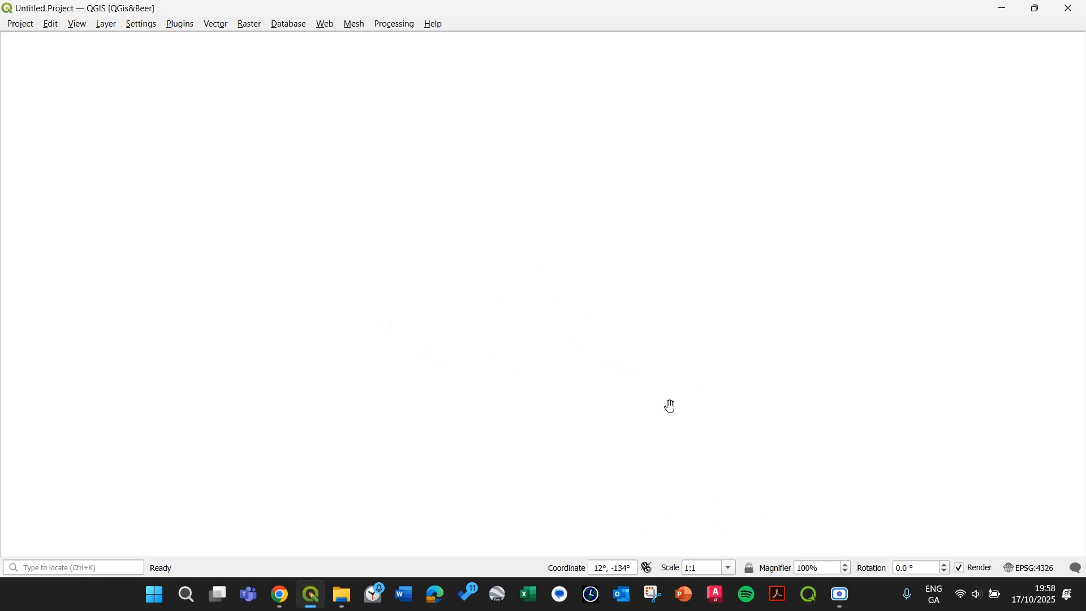
Step: Find the Map Library plugin in the plugin manager's full list and reinstall it
drag(521, 358, 511, 366)
click(179, 25)
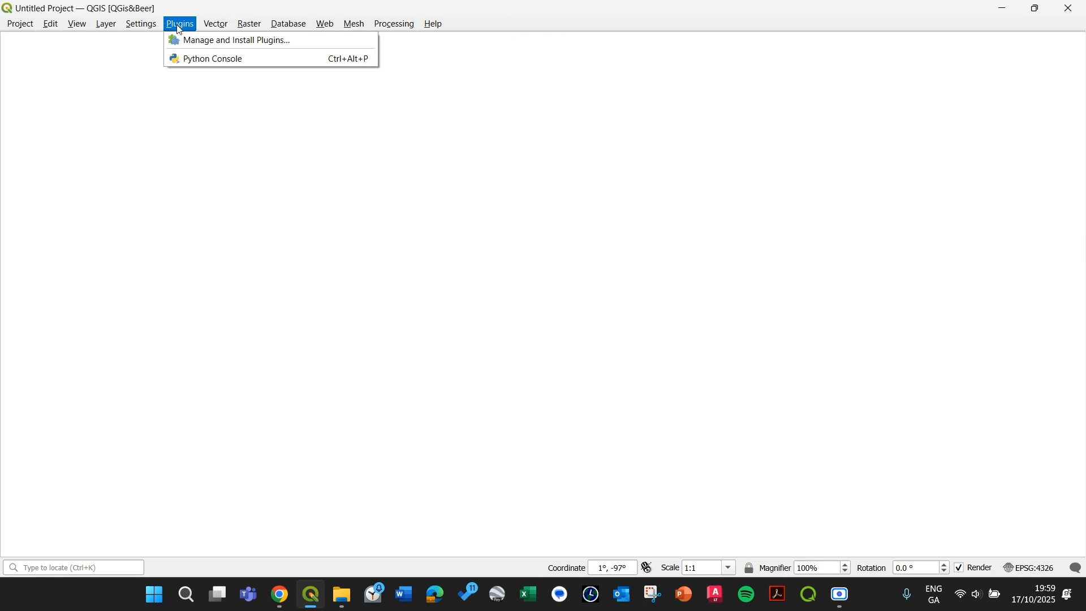
click(202, 42)
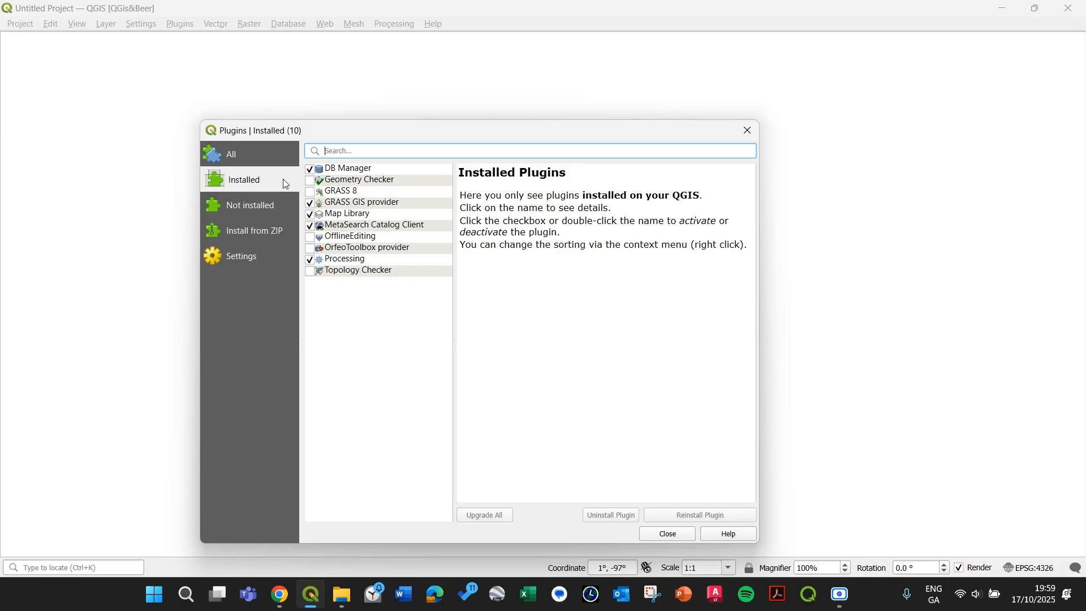
click(243, 160)
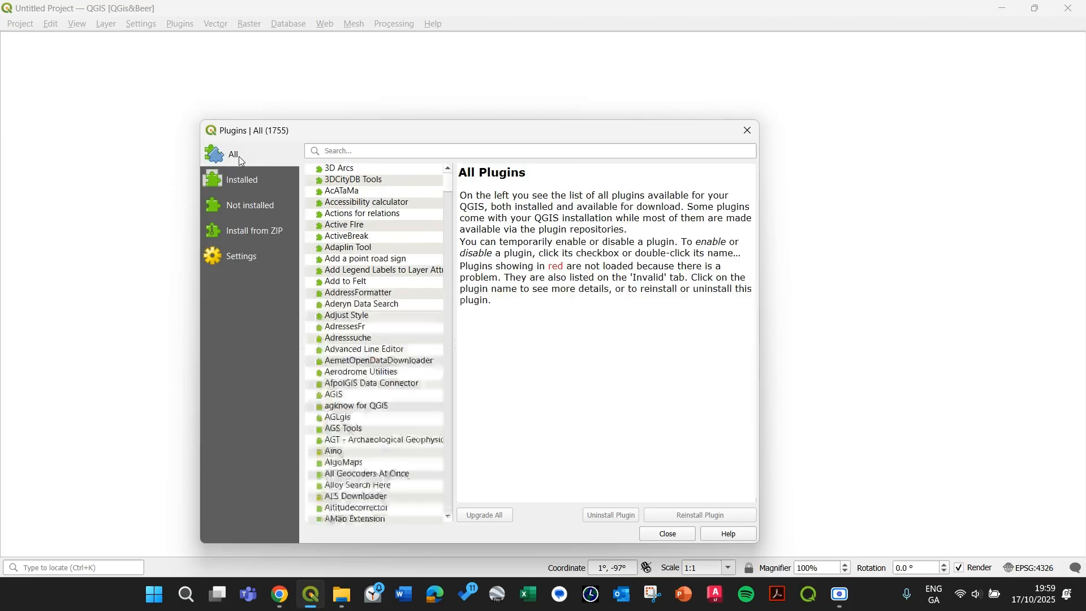
click(340, 151)
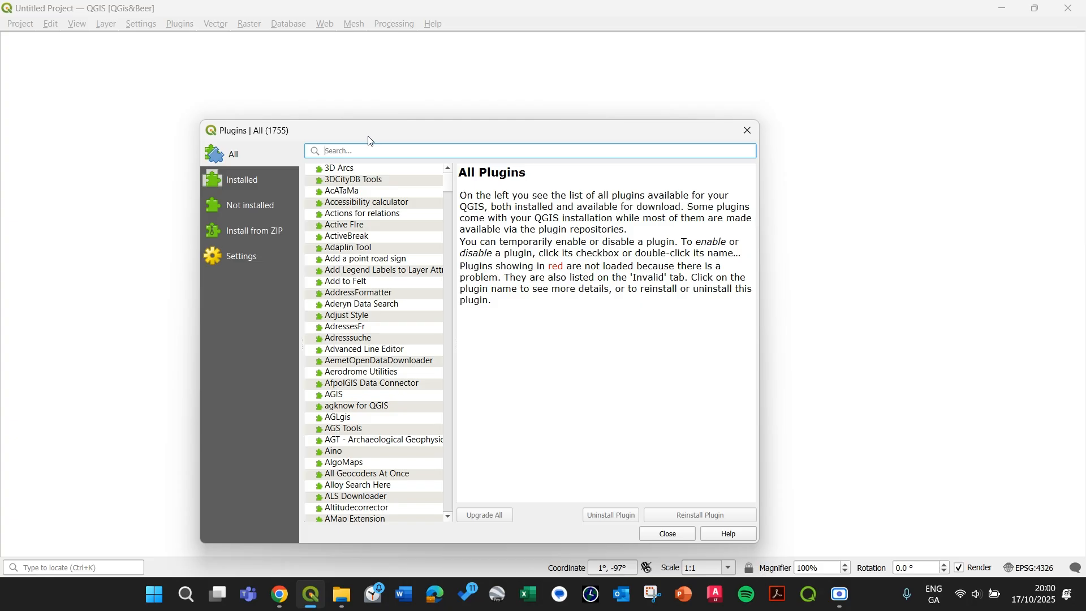
text(map librar)
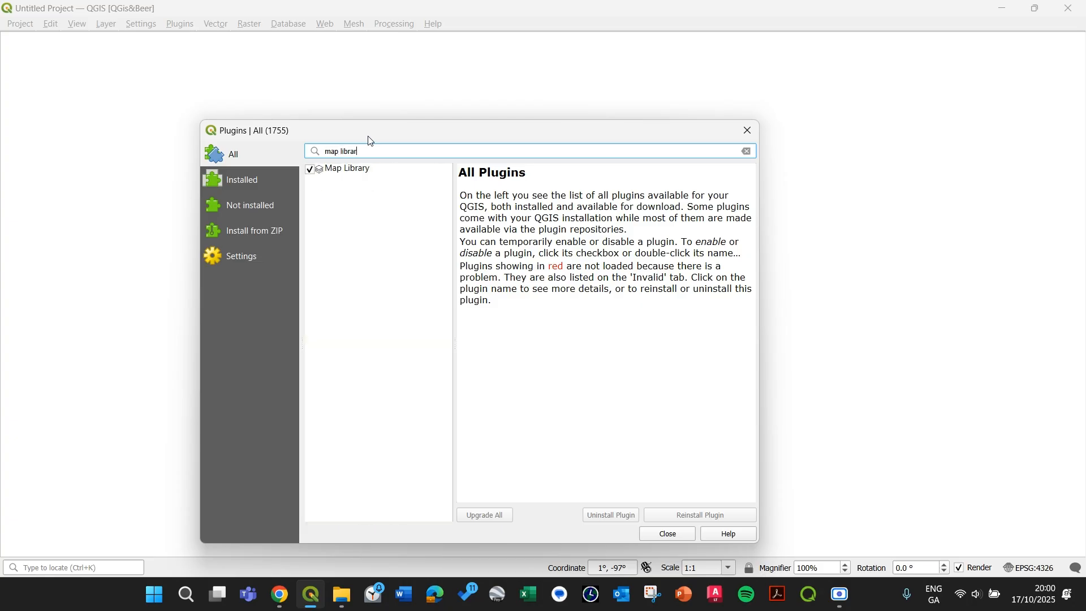
click(370, 173)
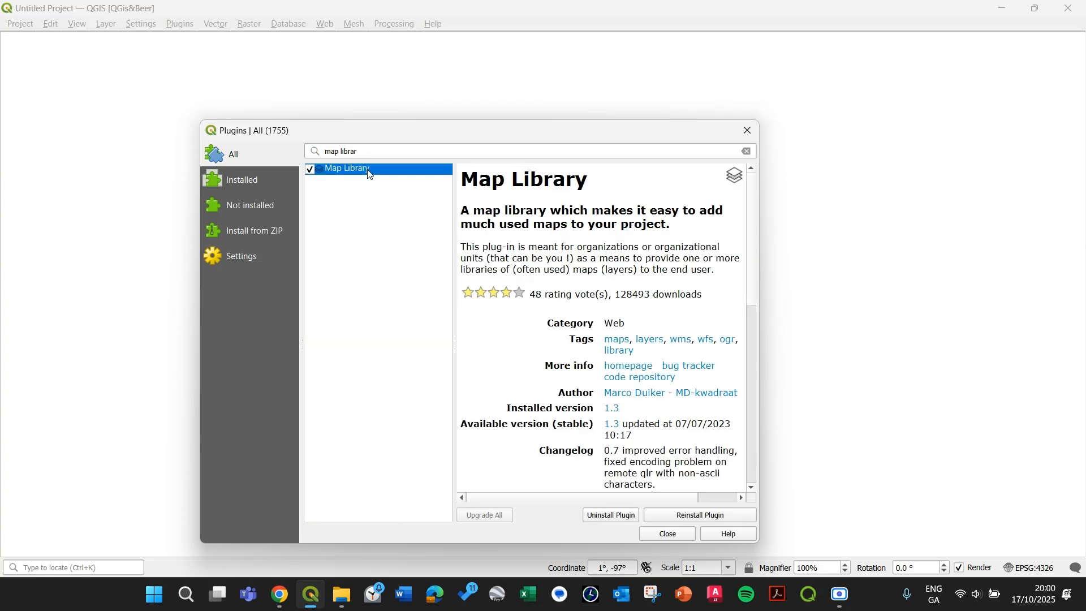
click(660, 518)
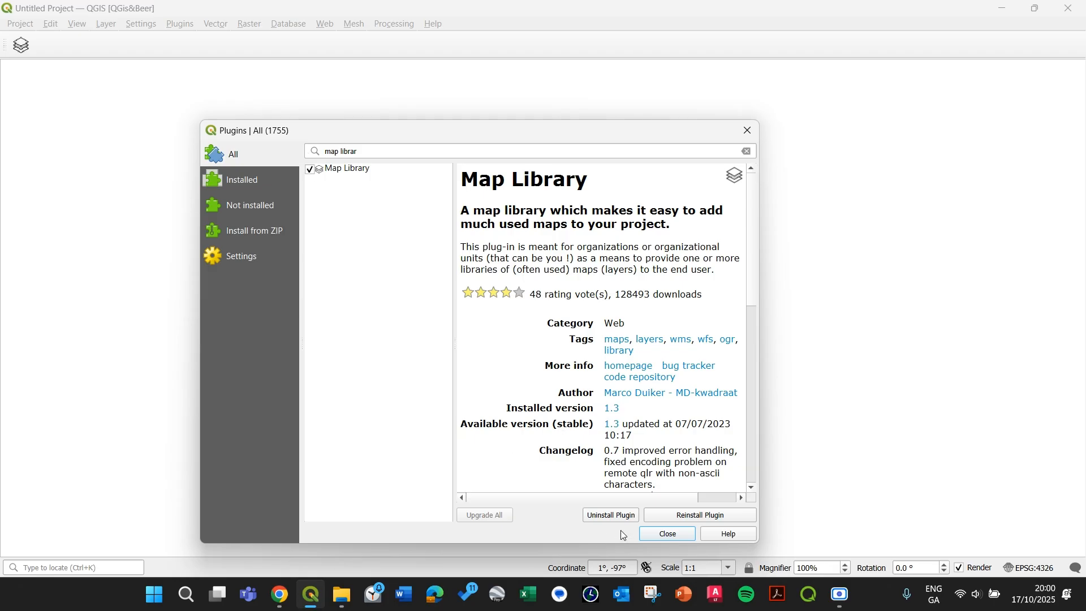
click(656, 537)
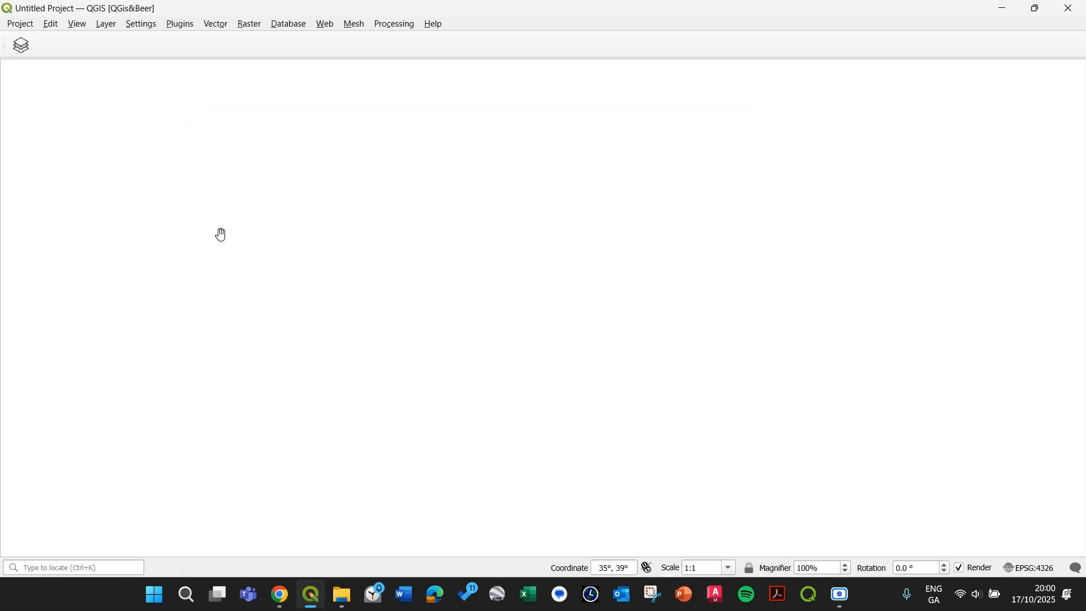
Step: Open the Map Library and expand the Example, Aerial Photographs, Boundaries and Topography and Roads groups
click(21, 46)
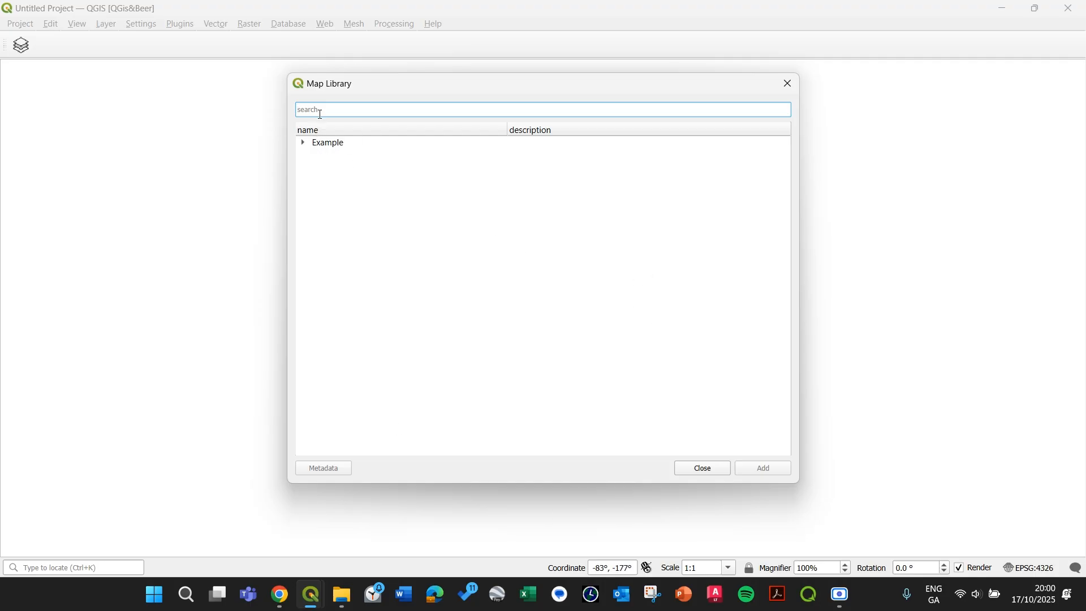
text(goo)
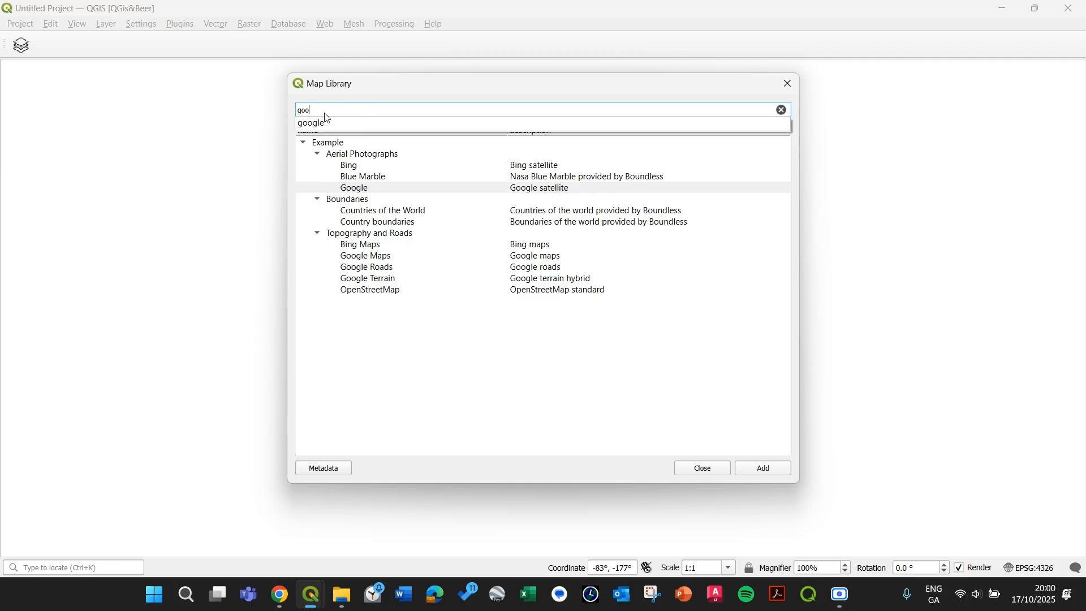
click(785, 110)
click(785, 111)
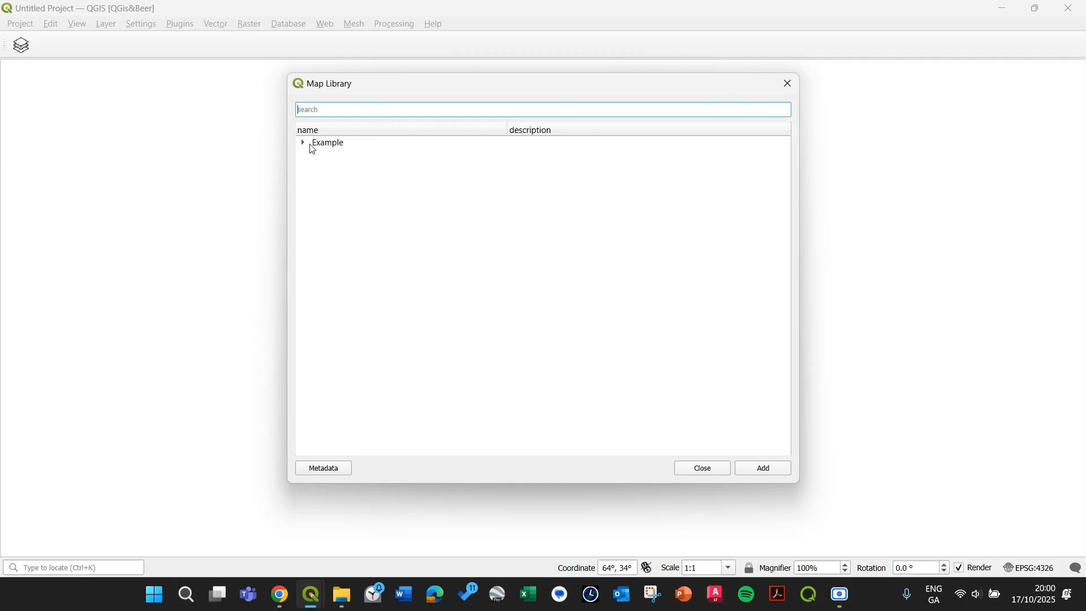
click(304, 143)
click(318, 155)
click(317, 199)
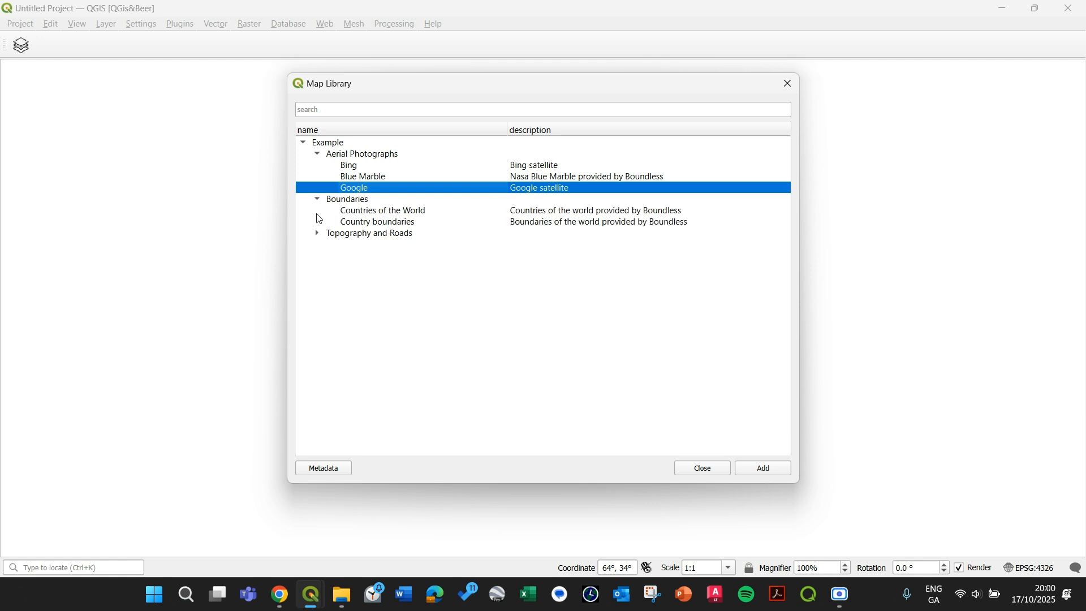
click(318, 234)
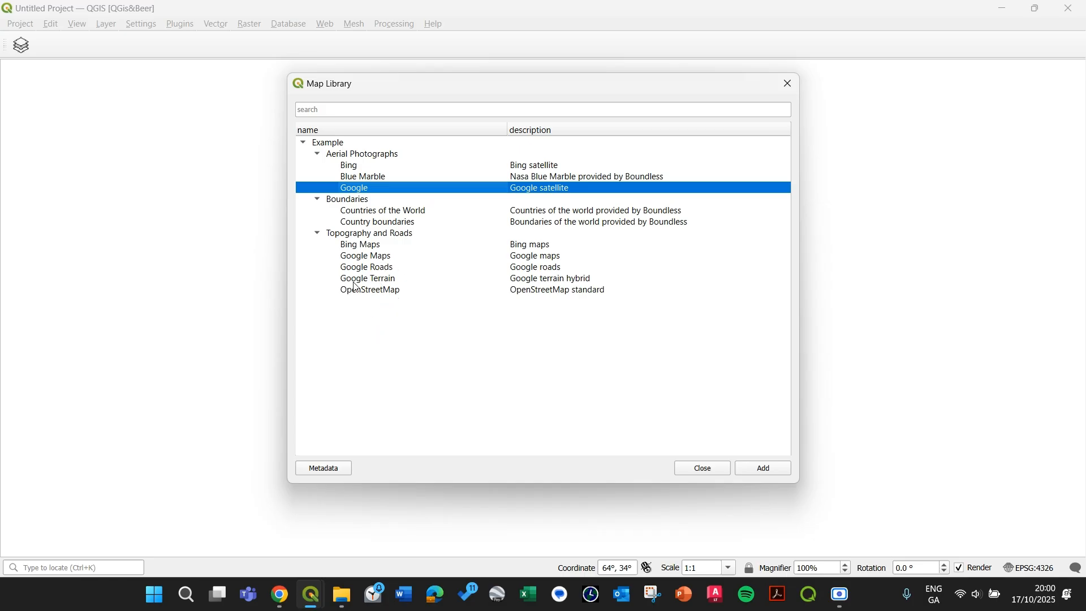
Step: Add the Google satellite map to the project
double_click(376, 194)
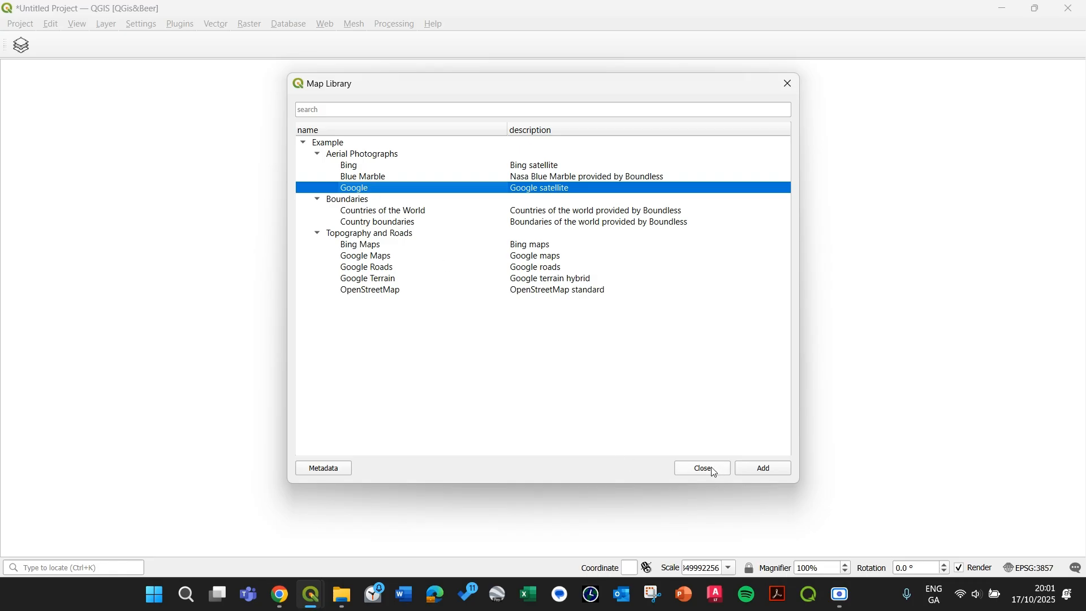
Step: Add the Google Maps and OpenStreetMap layers, then close the Map Library
drag(571, 88, 455, 101)
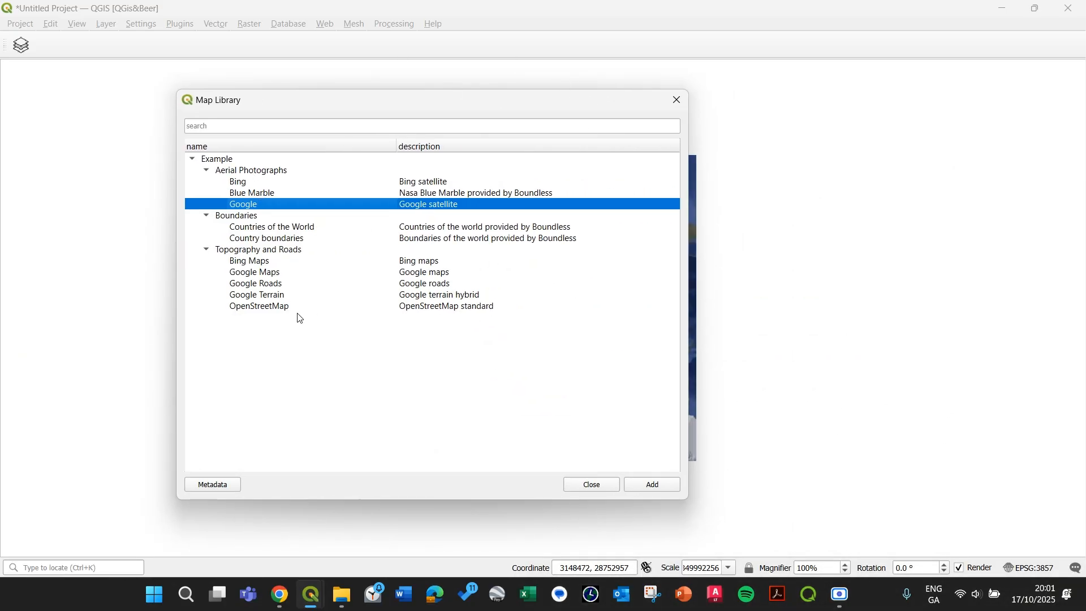
click(281, 309)
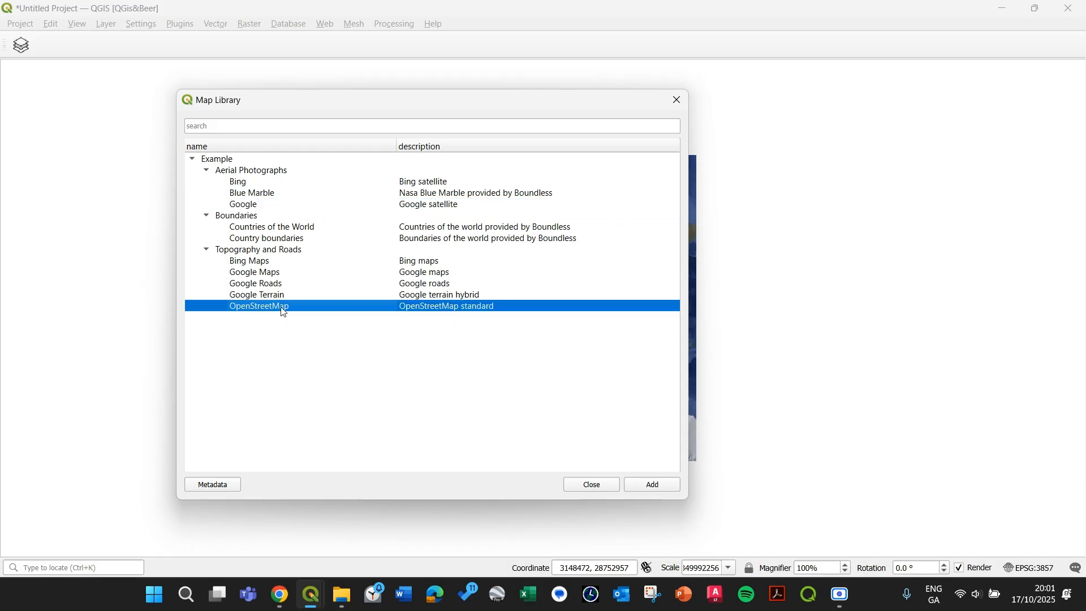
double_click(273, 272)
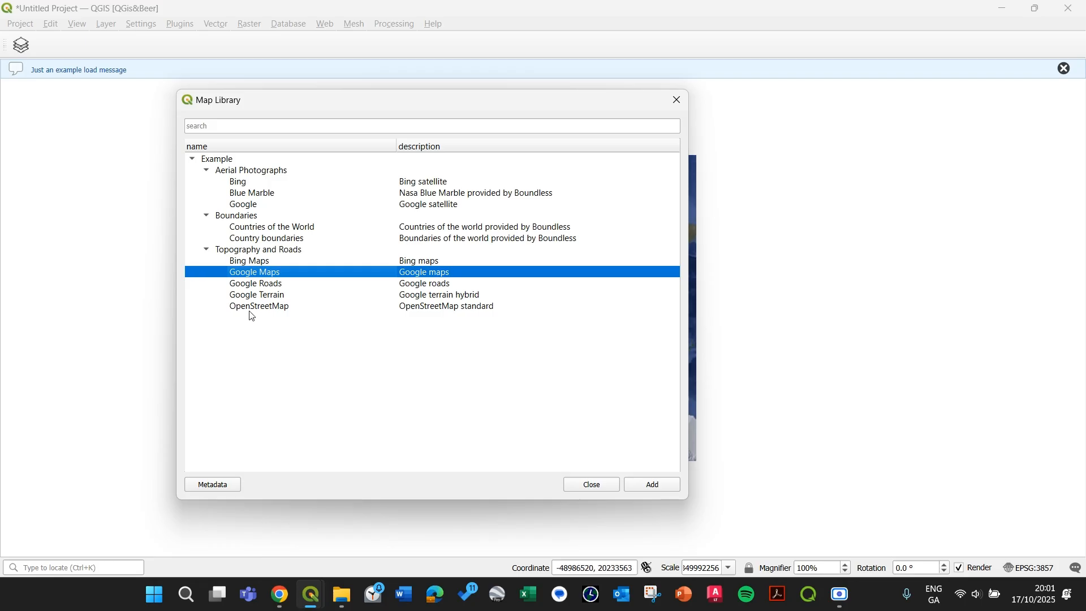
click(266, 309)
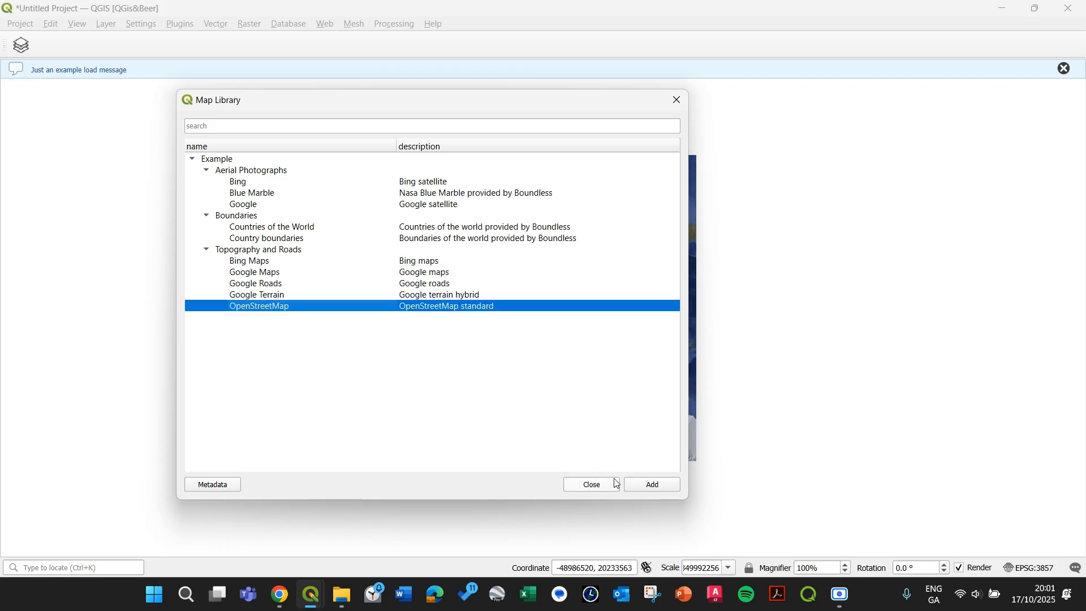
click(593, 485)
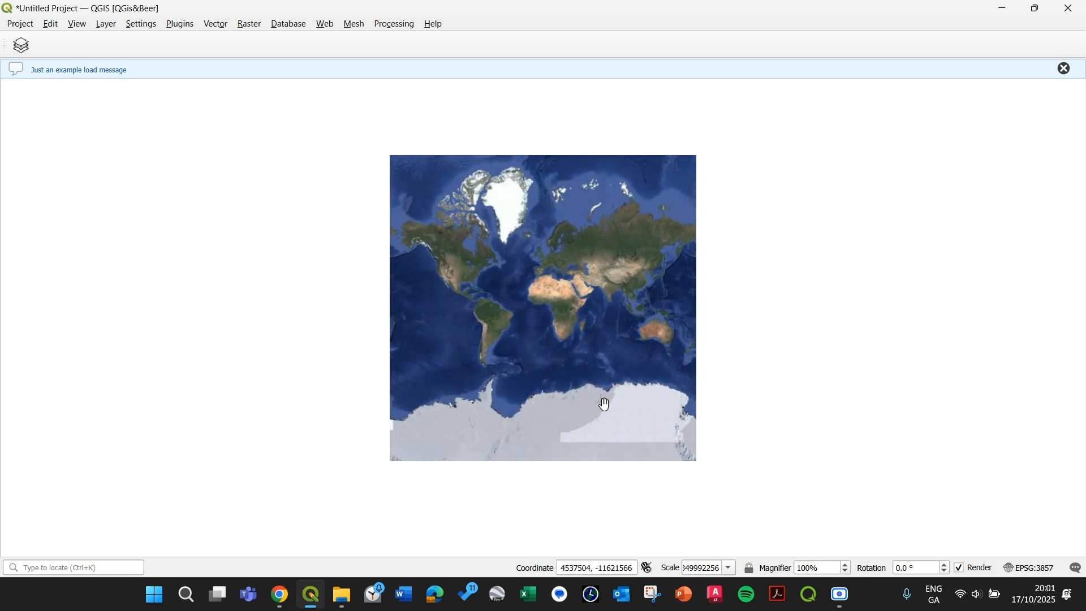
Step: Dismiss the message bar and show the Layers and Browser panels
click(1067, 69)
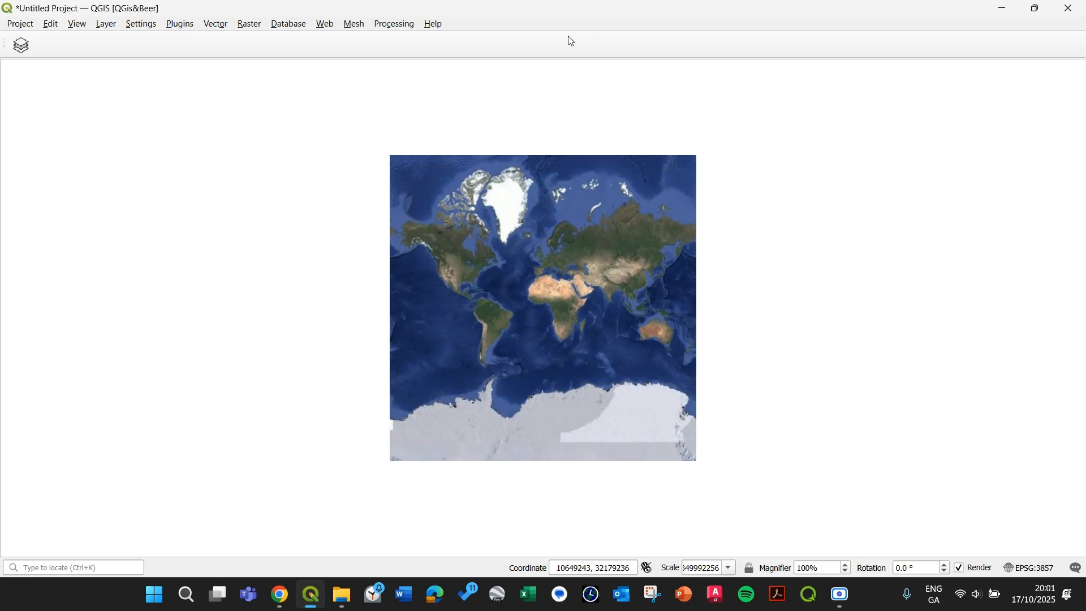
right_click(525, 27)
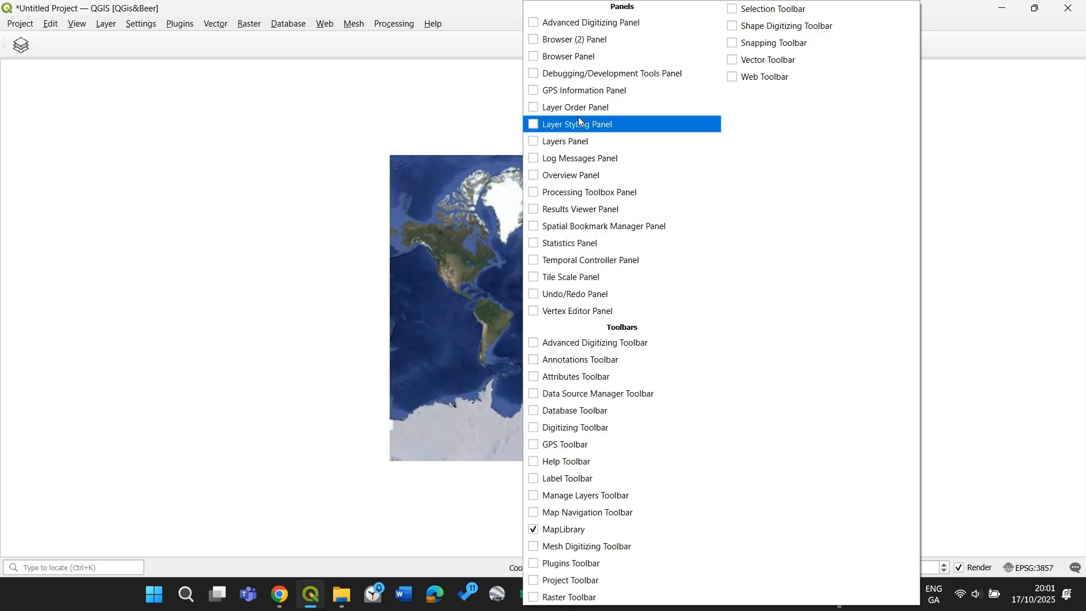
click(555, 146)
right_click(575, 38)
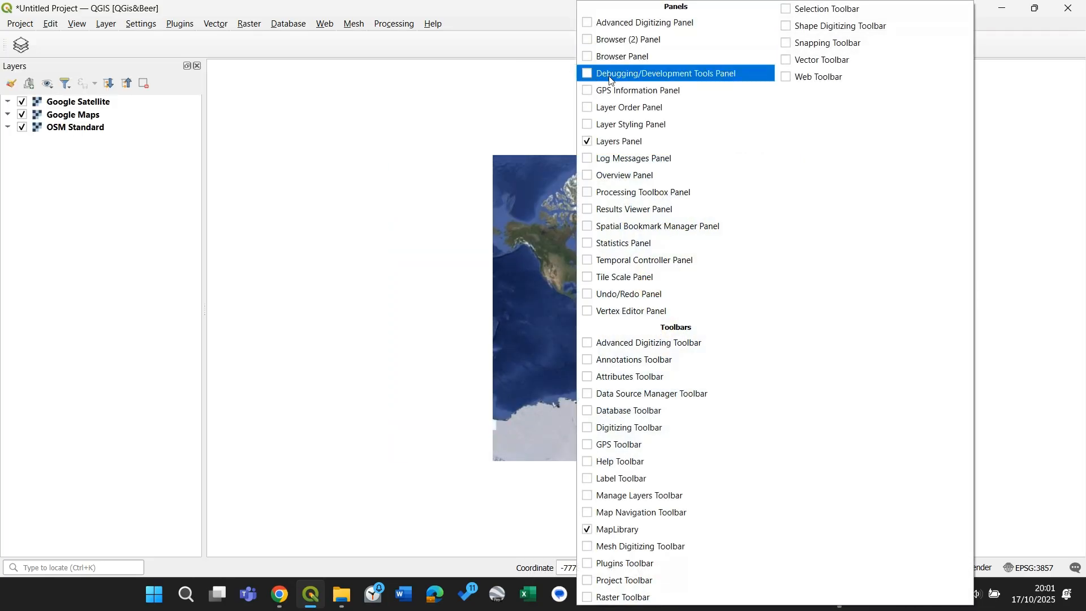
click(592, 56)
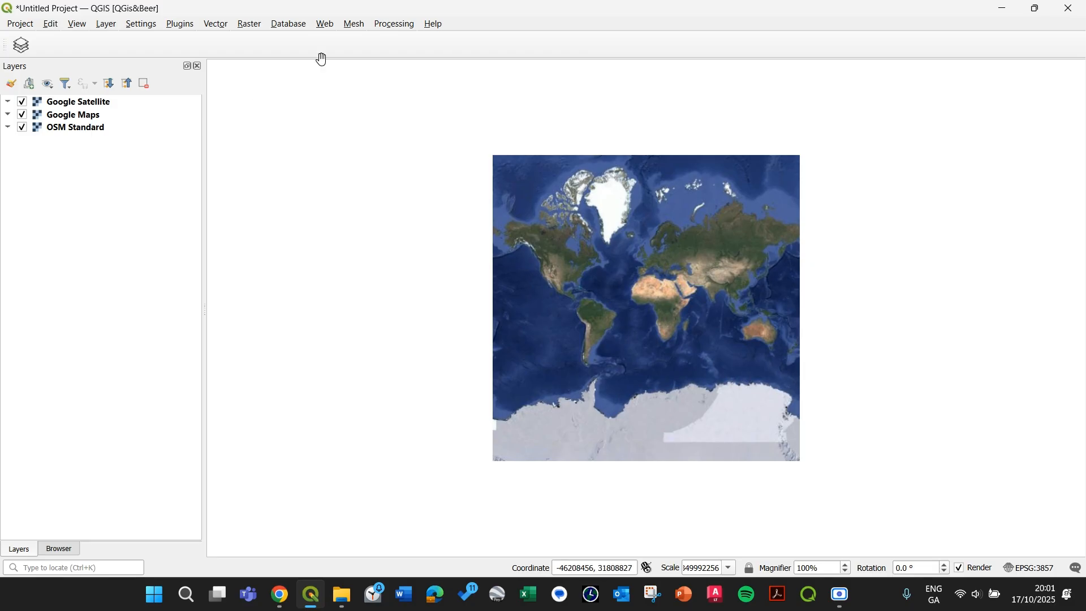
Step: Compare the three basemaps by switching their layer visibility on and off
click(23, 103)
click(23, 115)
click(22, 129)
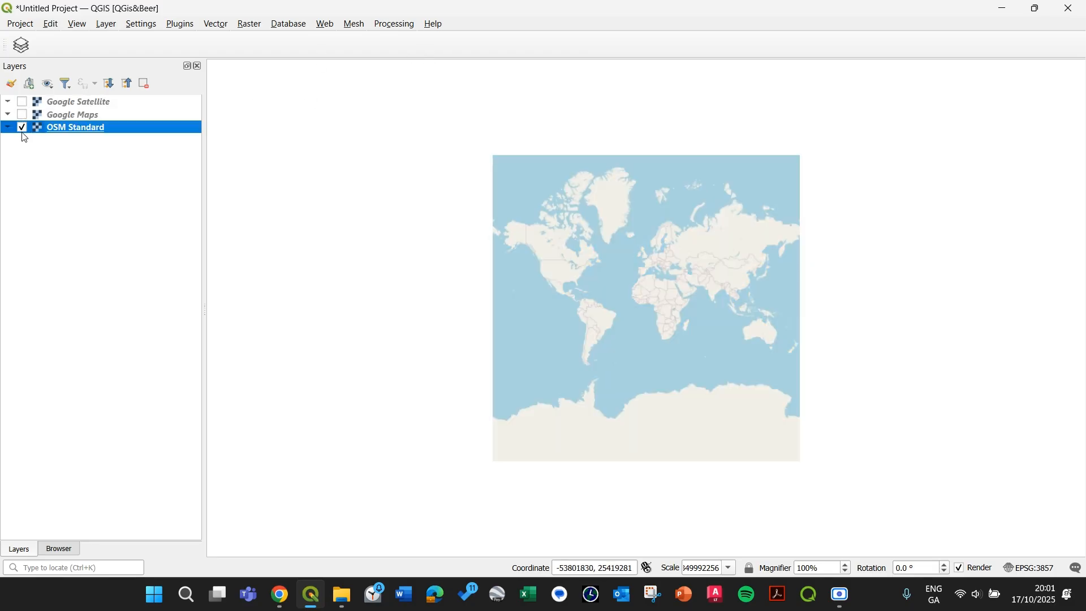
click(22, 128)
click(23, 115)
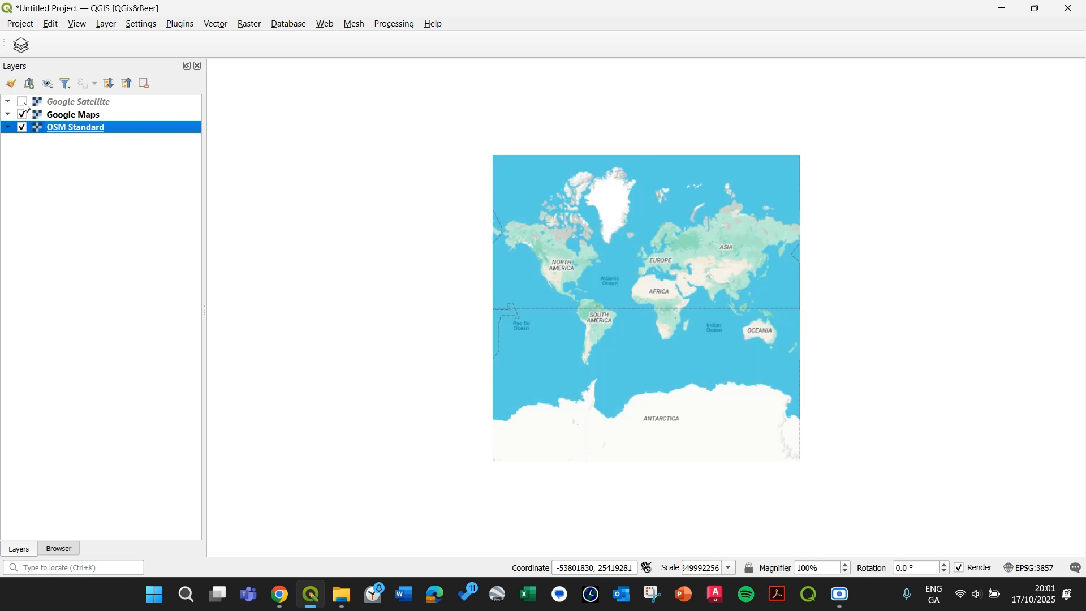
click(23, 103)
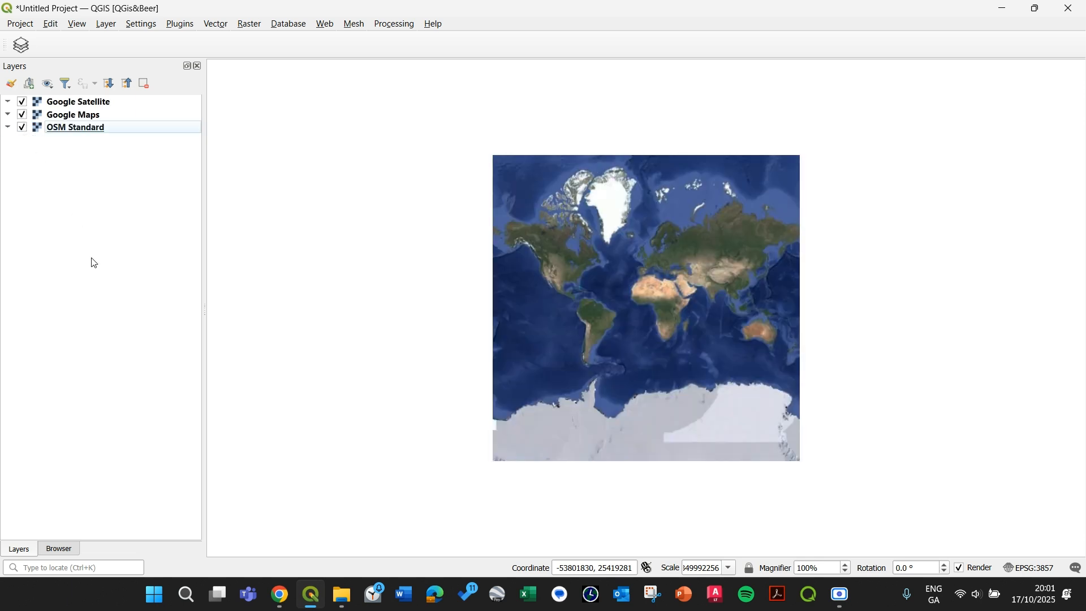
Step: Hide the OSM Standard and Google Maps layers, leaving only Google Satellite visible
click(21, 129)
click(21, 129)
click(22, 115)
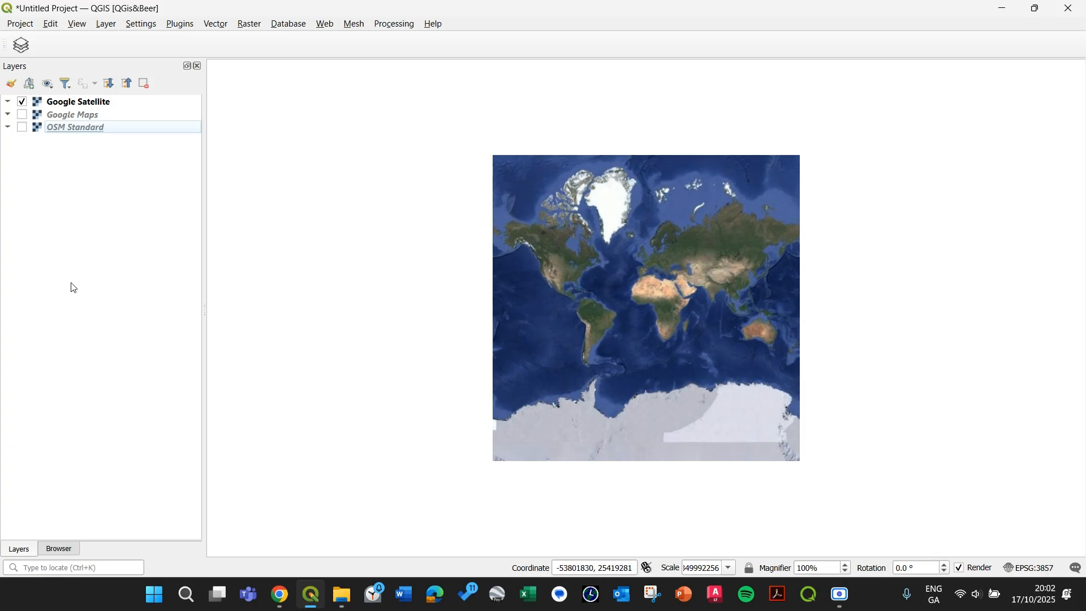
Step: Select the Google Satellite layer and zoom in on Ireland
click(113, 105)
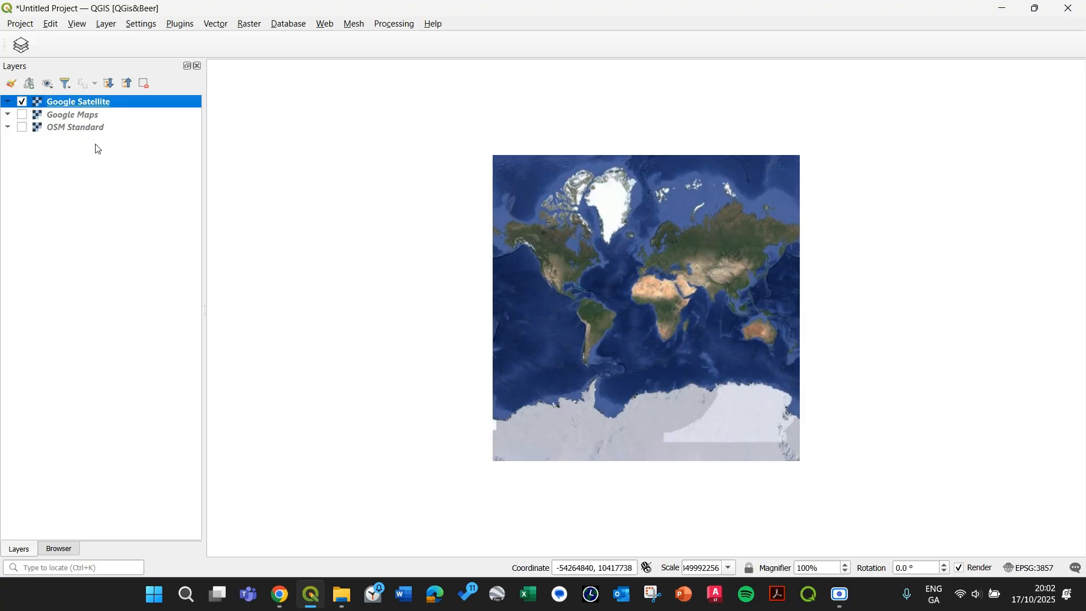
scroll(631, 261, up, 1)
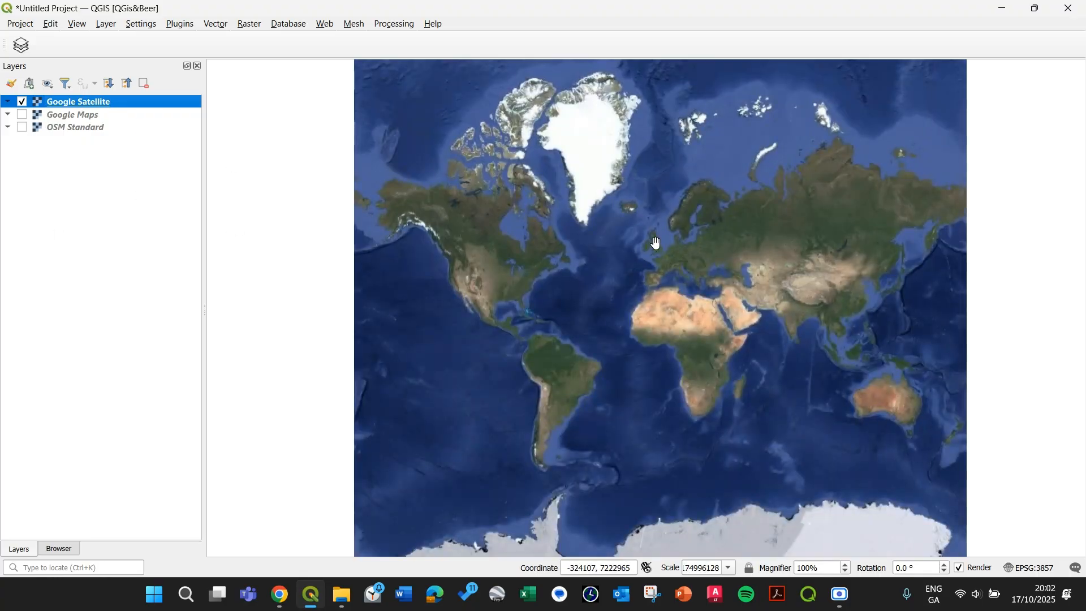
scroll(656, 244, up, 5)
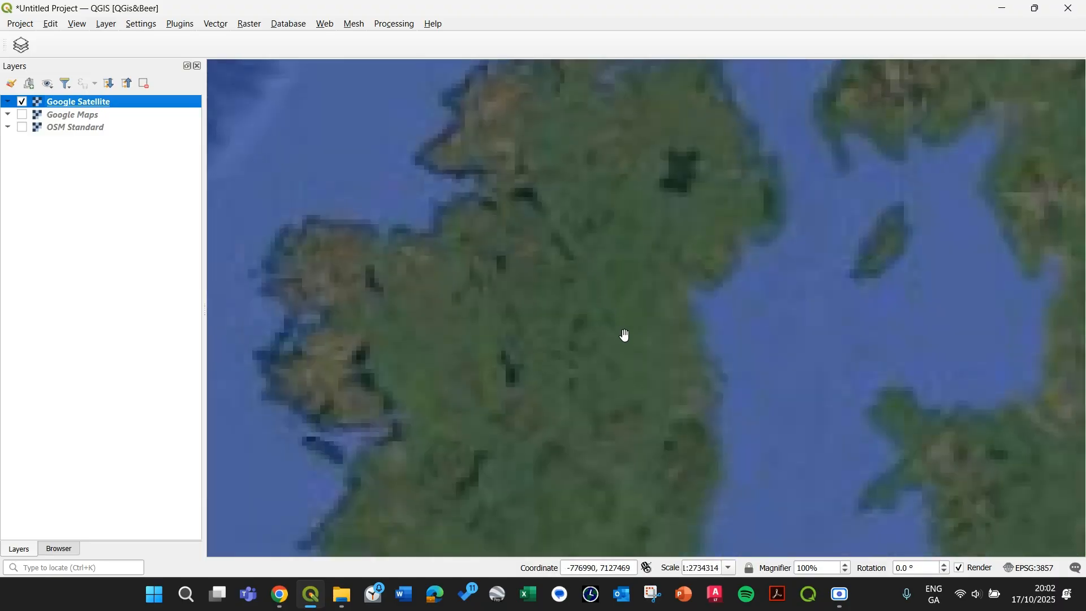
Step: Pan and zoom the Google Satellite basemap from Ireland into a suburban area around a football stadium
drag(638, 300, 649, 264)
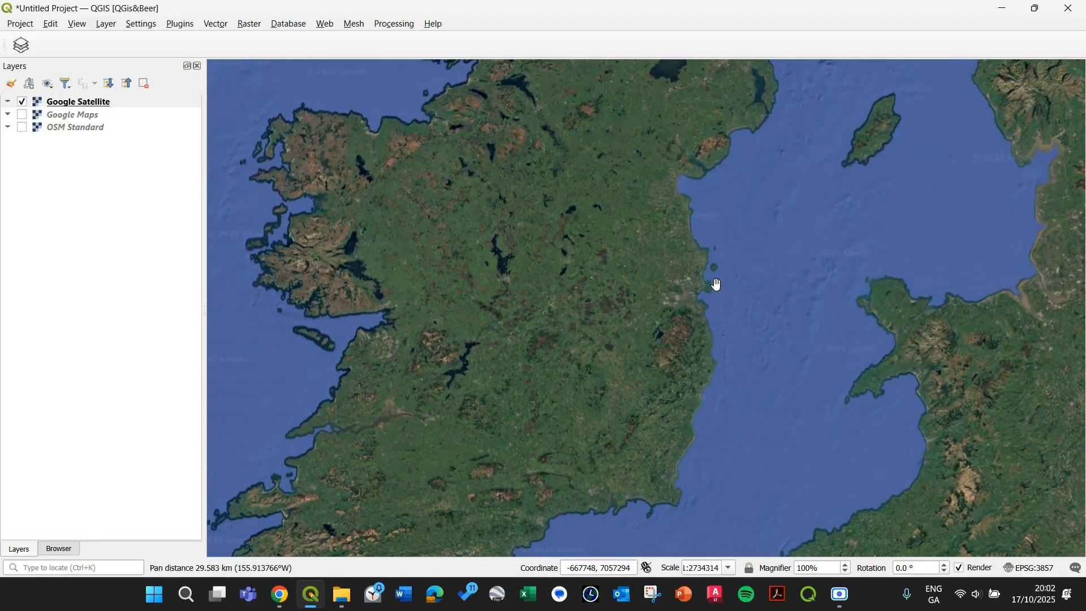
scroll(694, 295, up, 1)
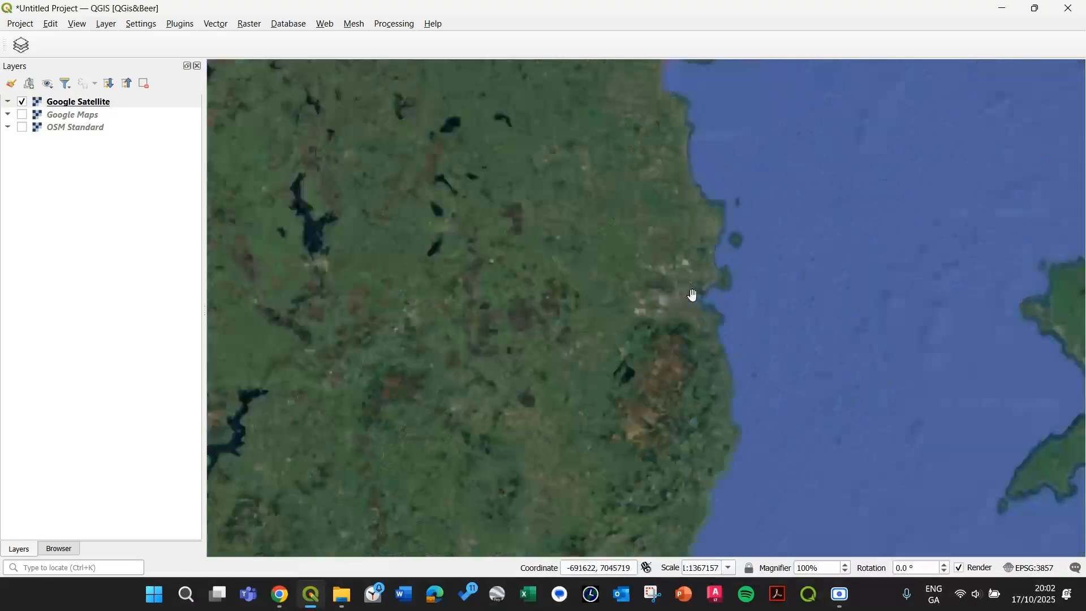
scroll(676, 313, up, 1)
scroll(652, 315, up, 1)
scroll(603, 296, up, 1)
drag(603, 296, 649, 314)
scroll(589, 413, up, 1)
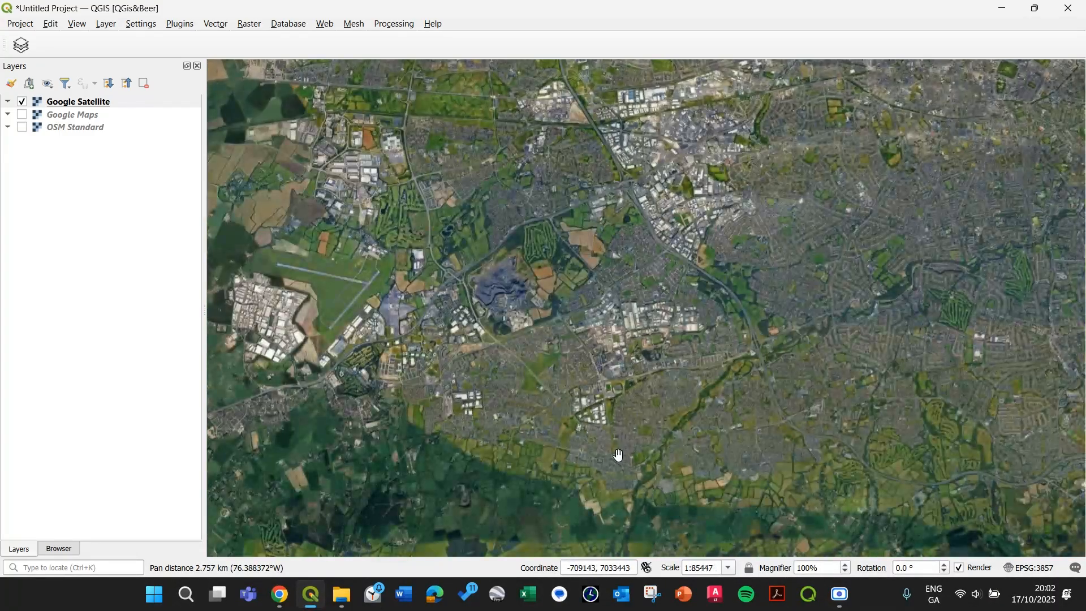
scroll(502, 388, up, 1)
scroll(475, 381, up, 1)
drag(475, 381, 504, 386)
drag(736, 348, 568, 324)
drag(595, 377, 573, 321)
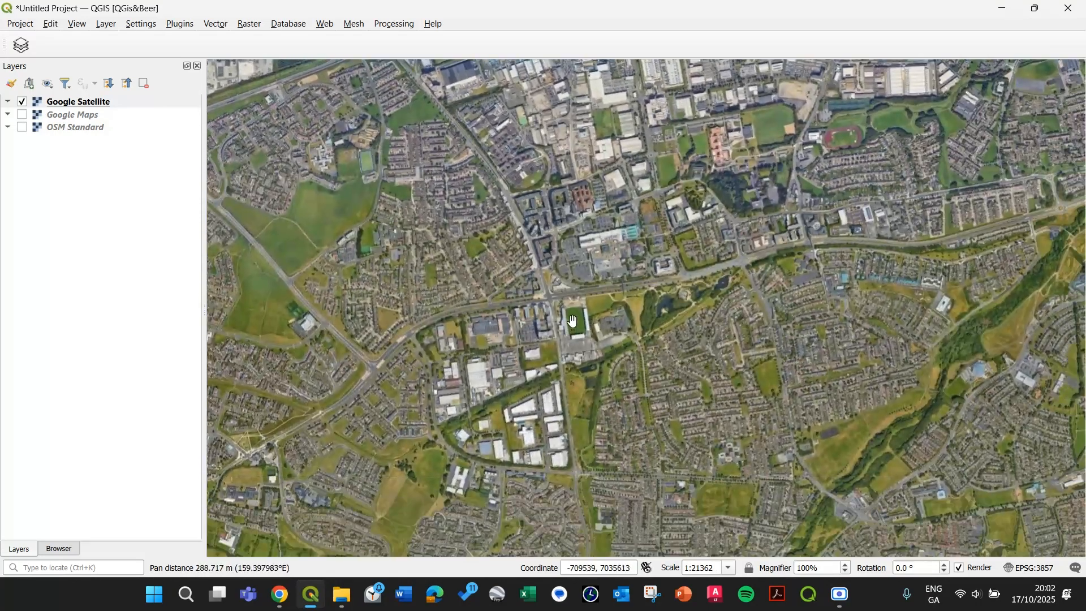
scroll(574, 321, up, 2)
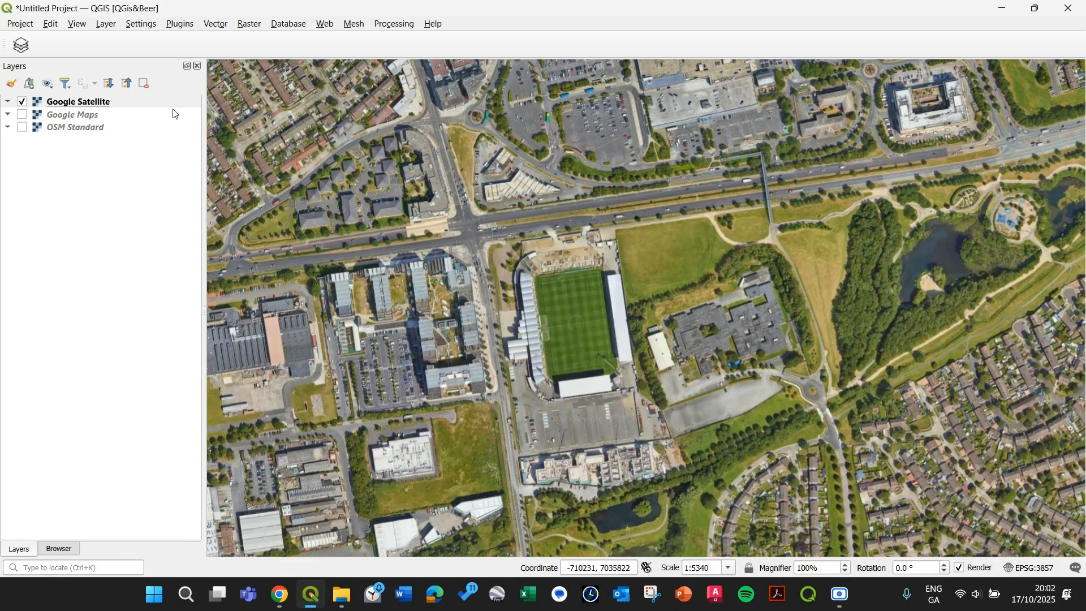
click(107, 25)
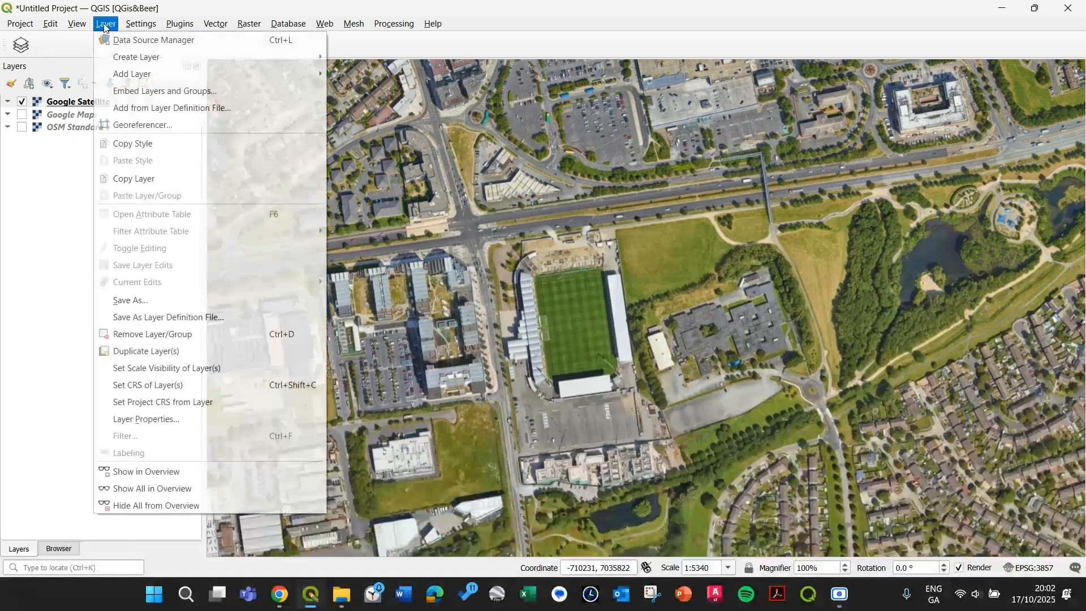
mouse_move(170, 62)
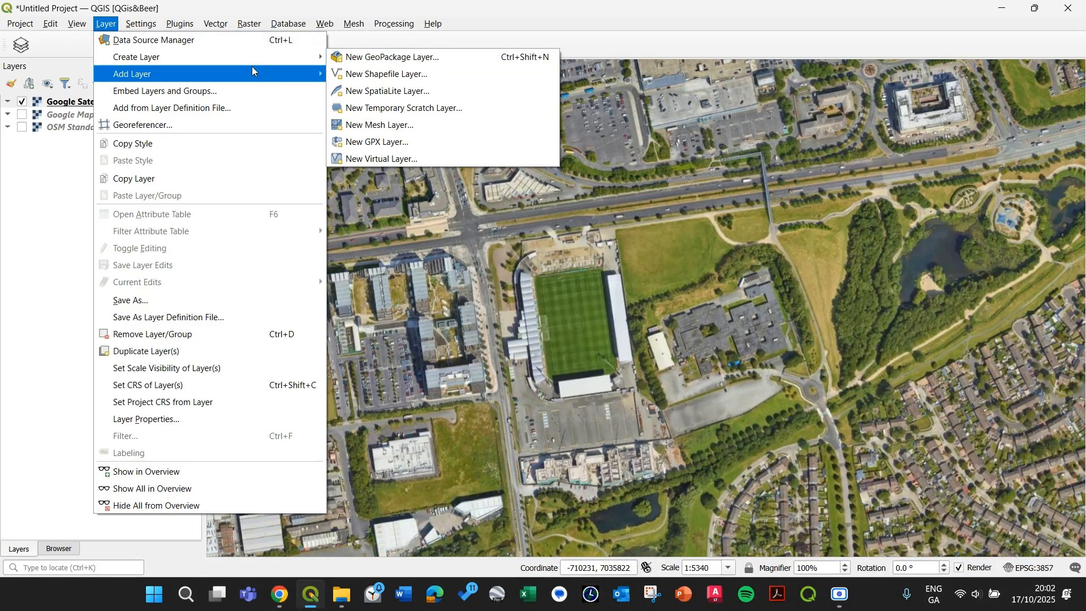
mouse_move(254, 75)
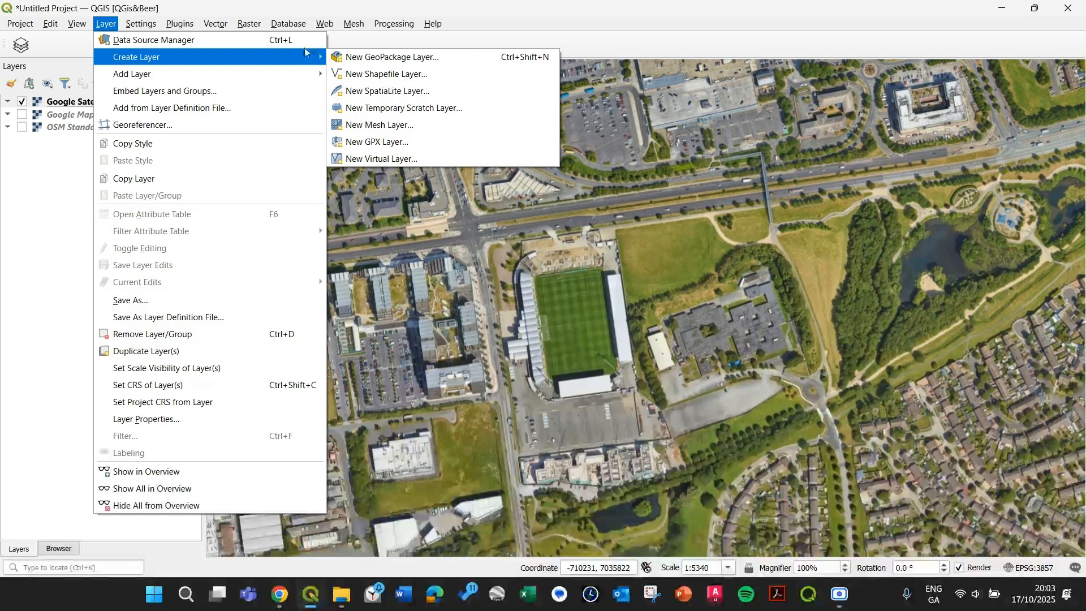
click(472, 34)
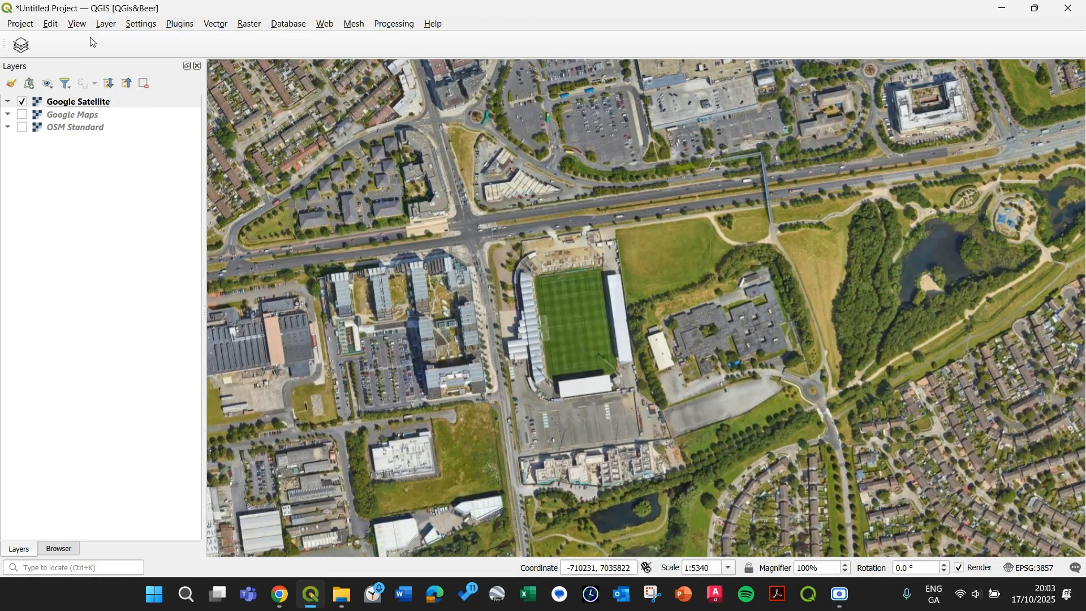
Step: Show the Project, Selection and Shape Digitizing toolbars
right_click(505, 21)
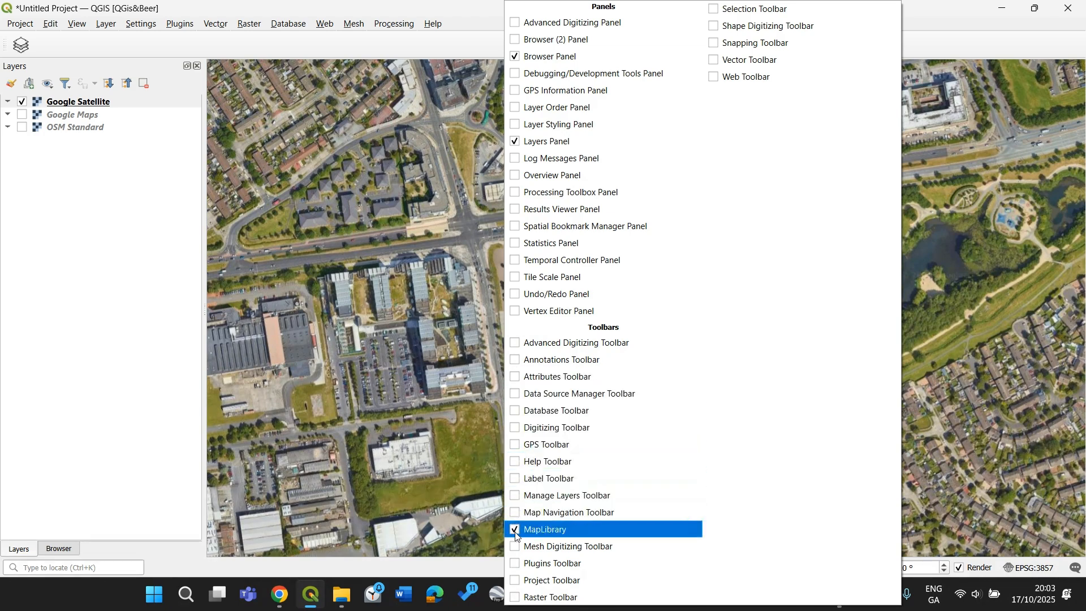
click(516, 585)
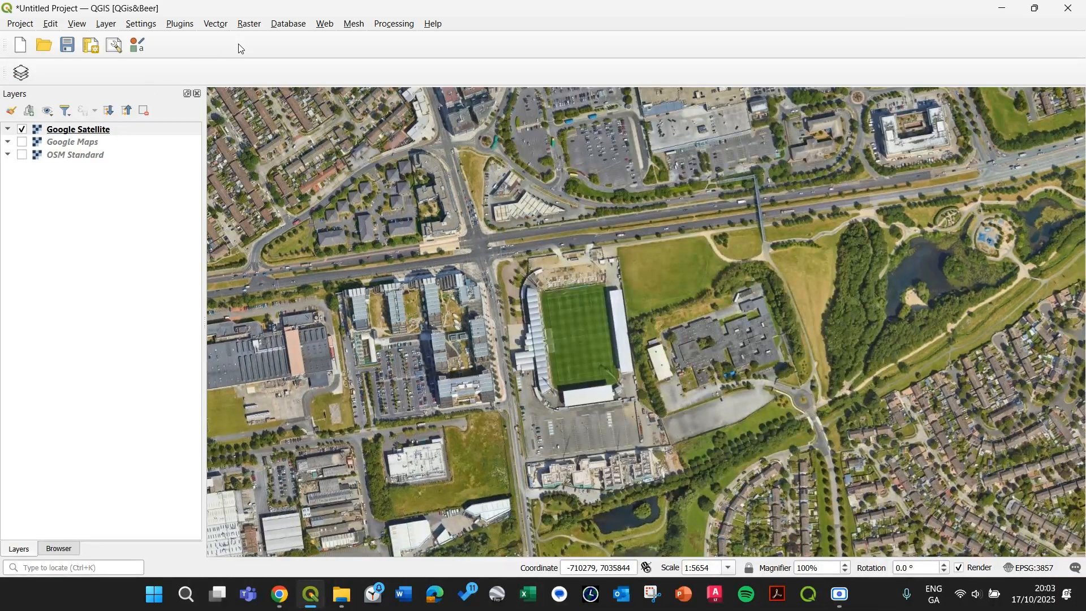
right_click(240, 48)
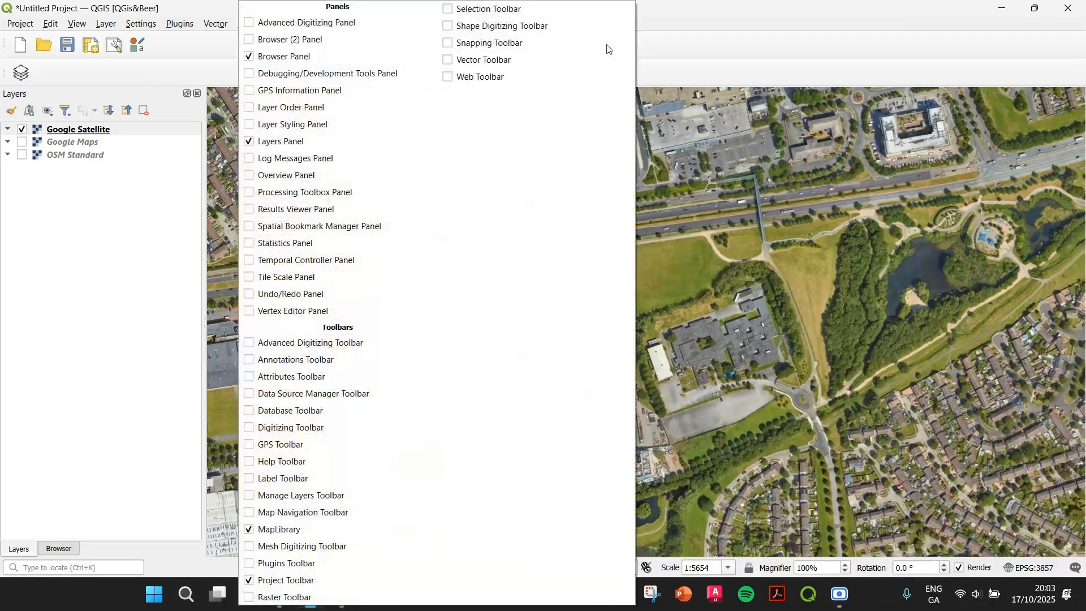
click(452, 10)
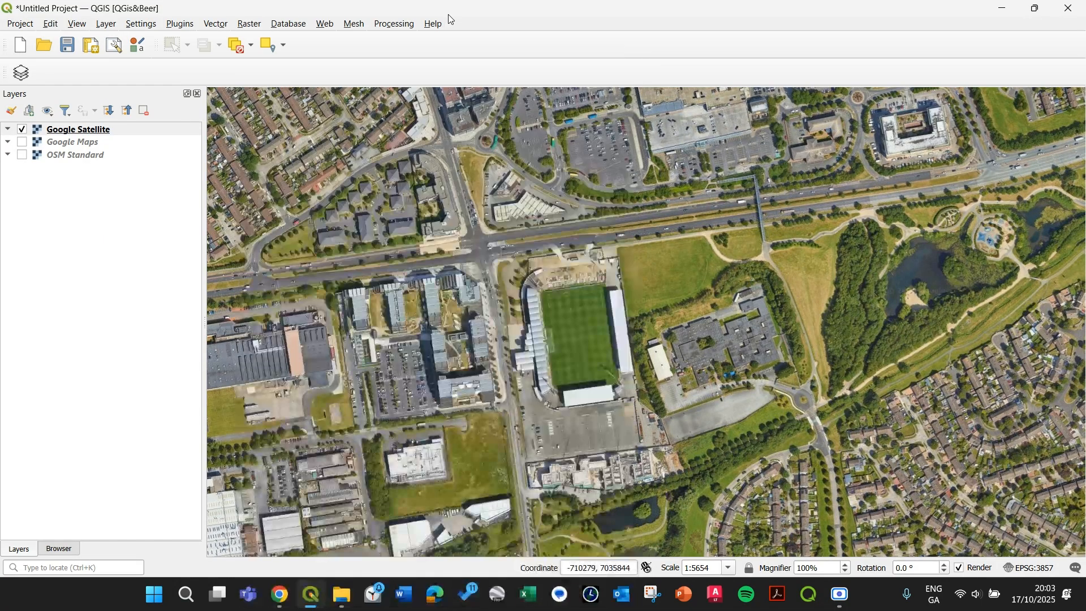
right_click(477, 48)
click(686, 28)
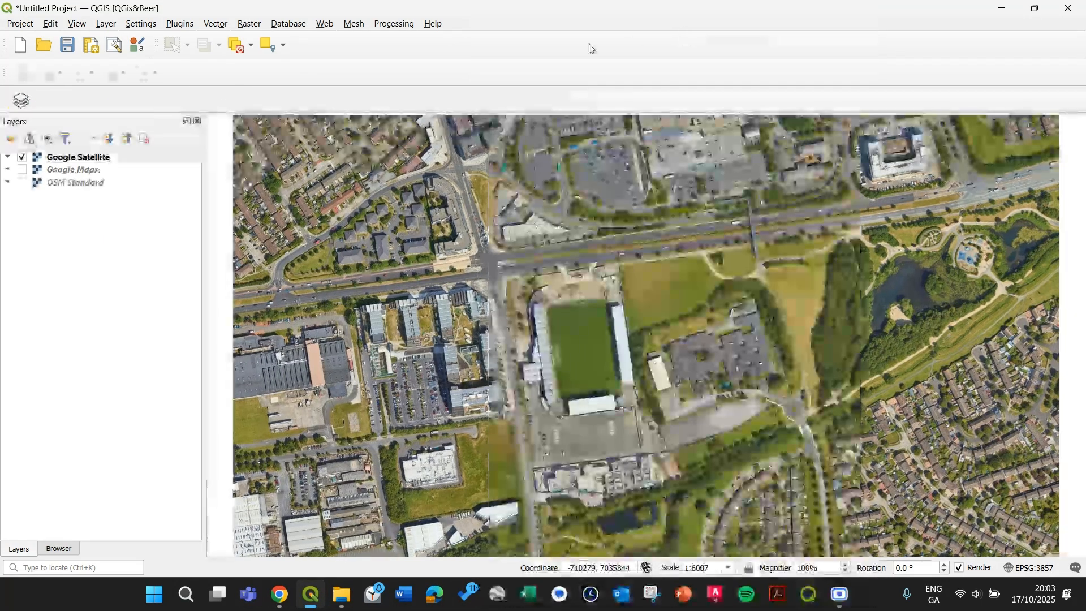
Step: Show the Snapping, Advanced Digitizing and Data Source Manager toolbars and dock the Map Library toolbar alongside them
right_click(406, 56)
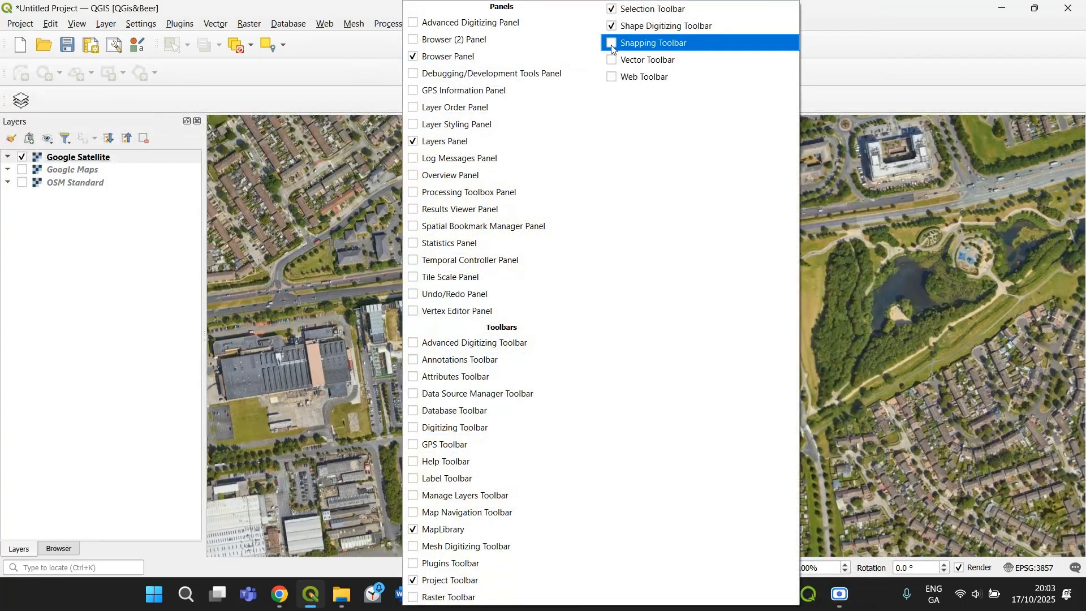
click(611, 45)
right_click(627, 48)
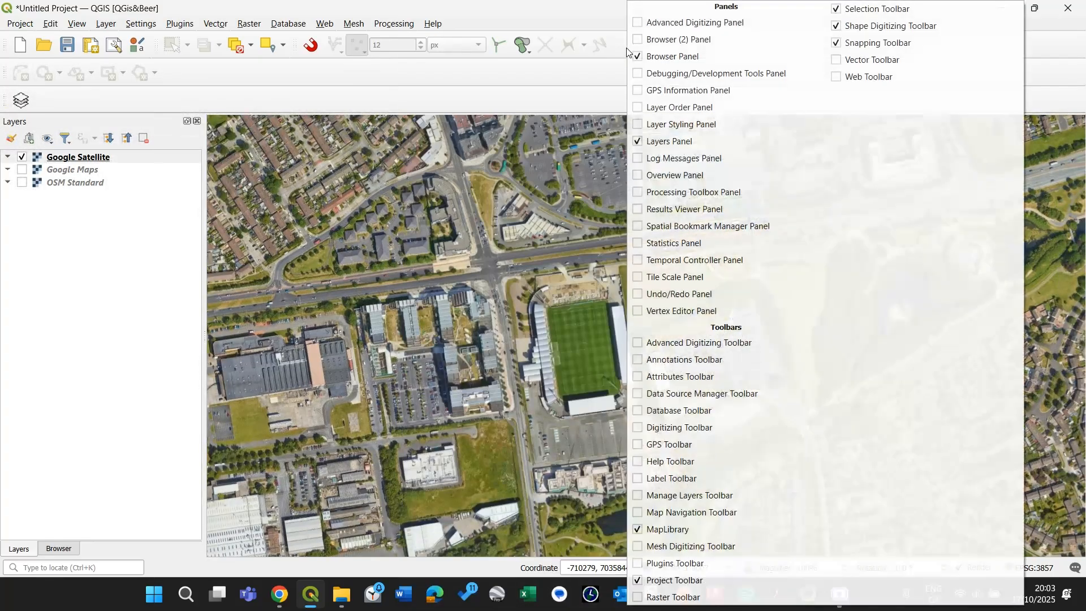
click(642, 342)
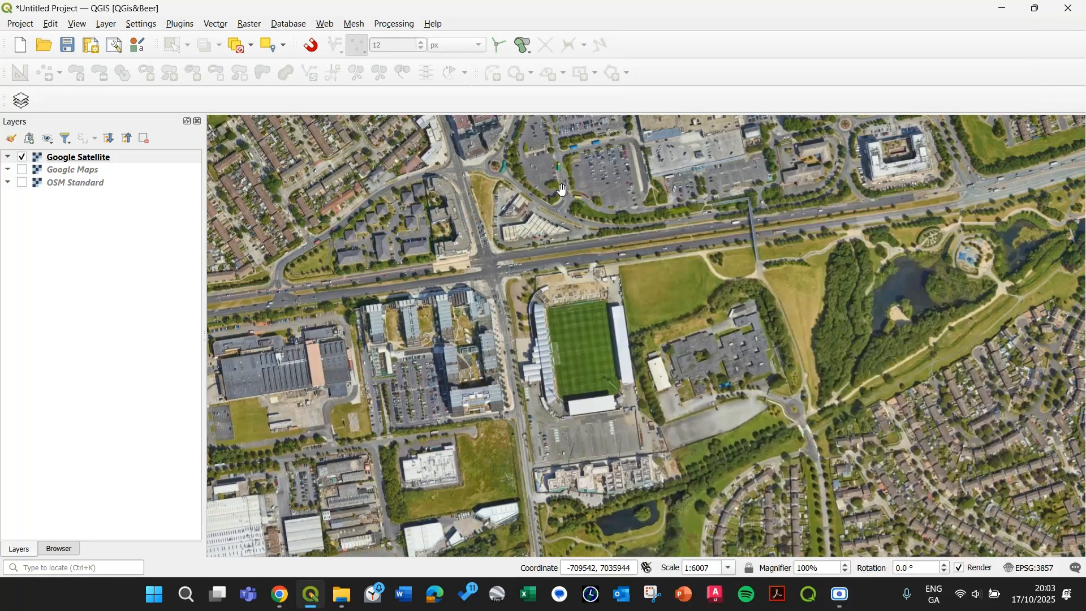
right_click(679, 74)
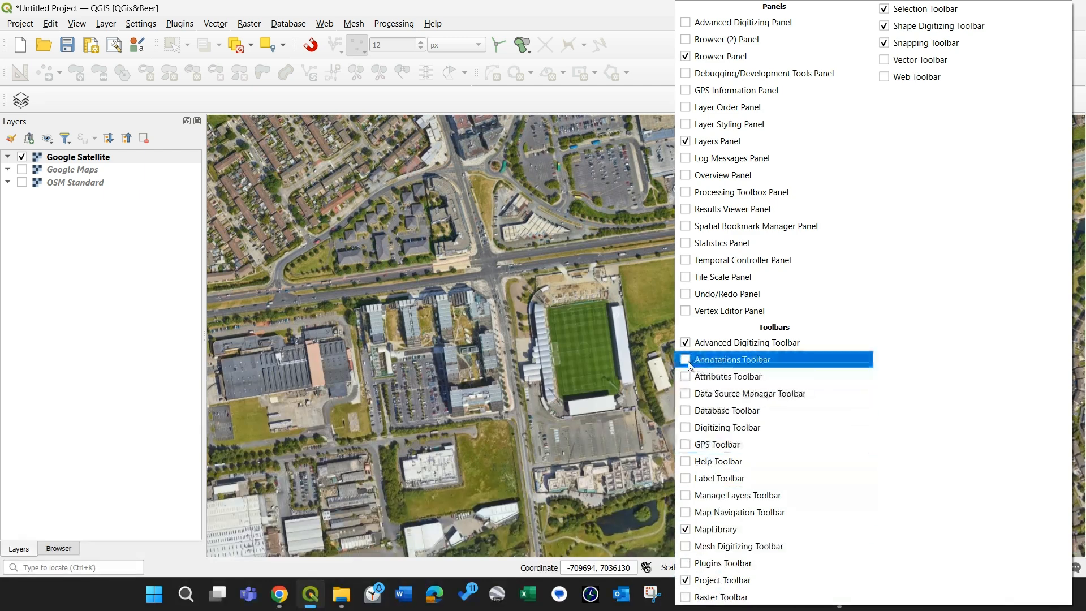
click(687, 394)
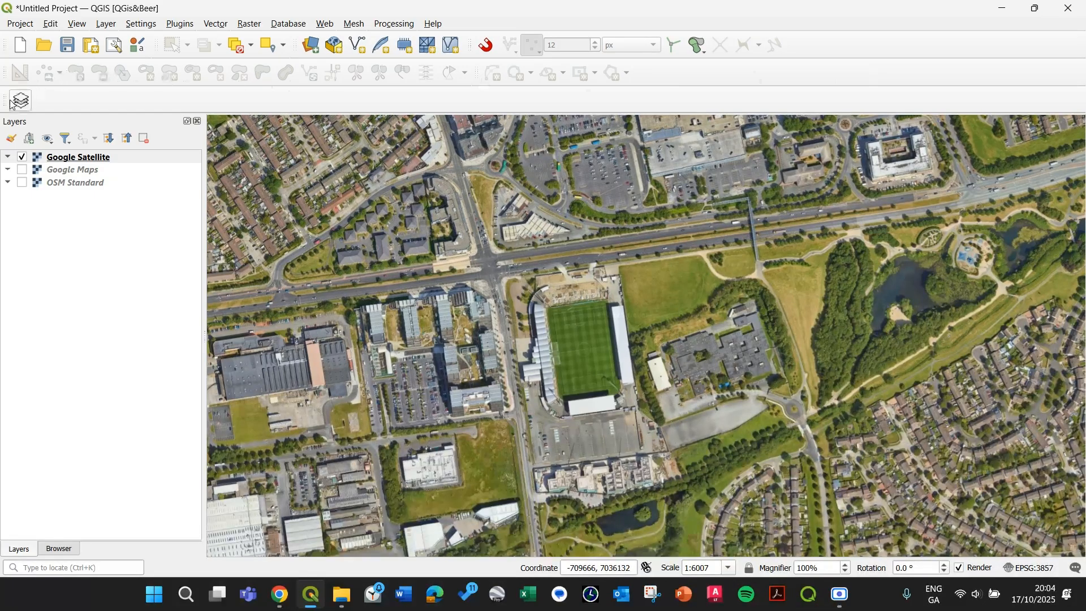
drag(6, 98, 797, 46)
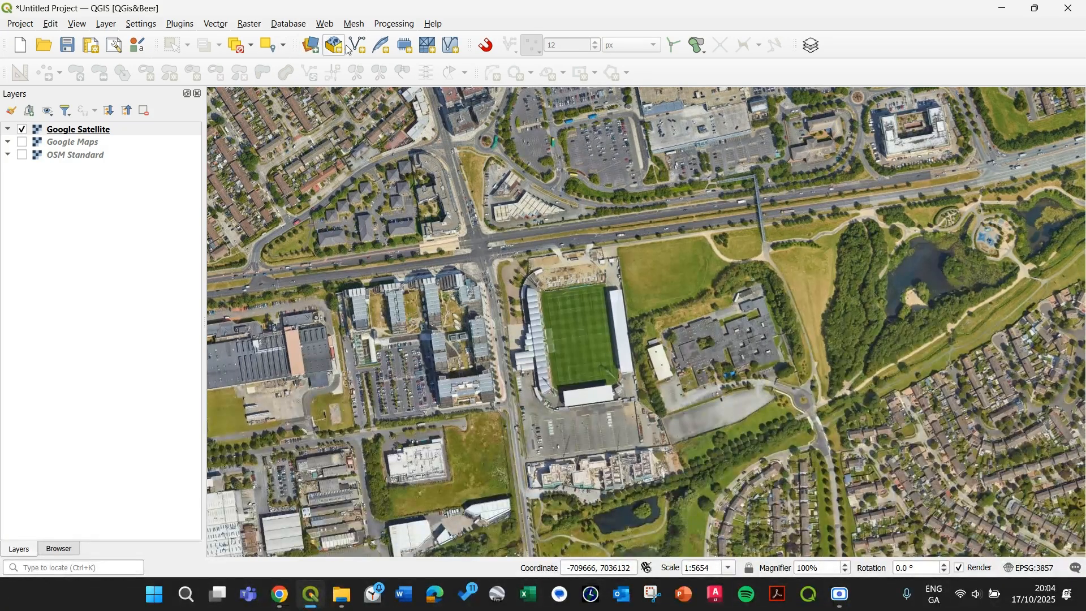
Step: Open the New Shapefile Layer dialog and browse to the 01_Episode folder to save the file
click(107, 24)
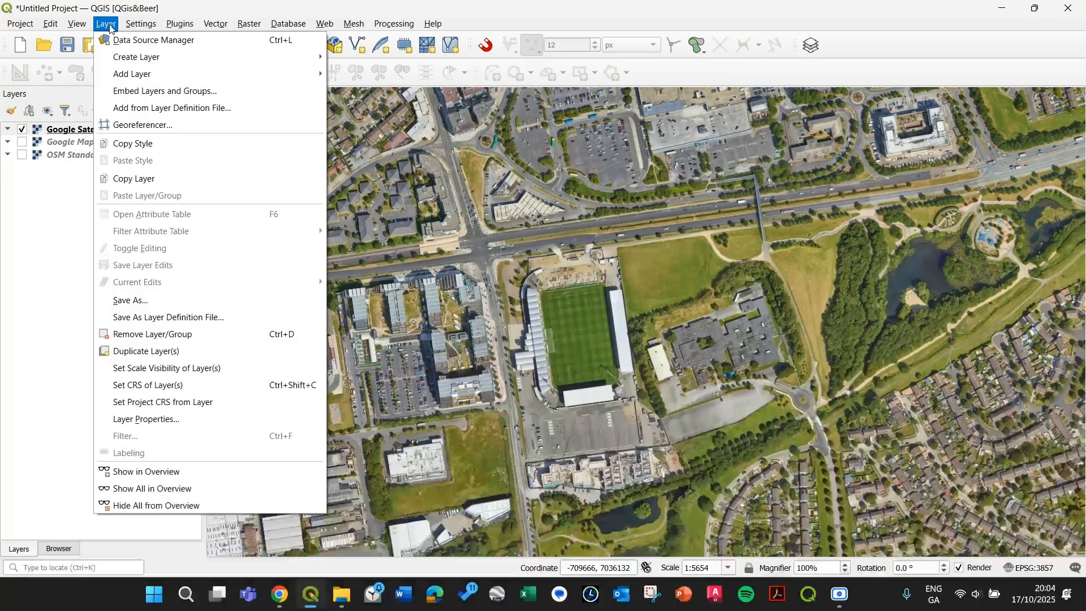
click(371, 7)
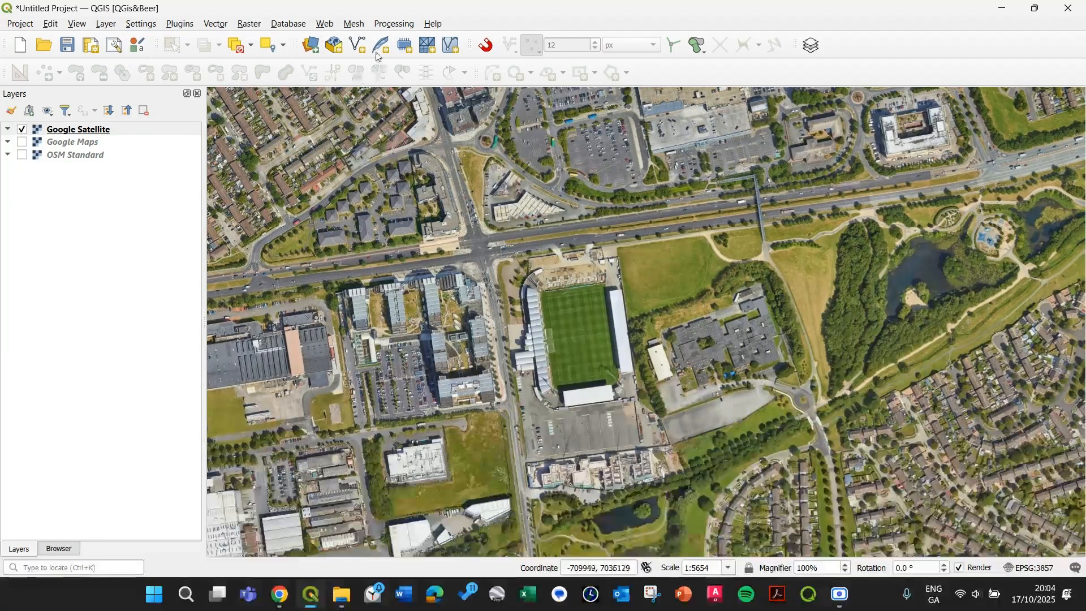
click(359, 45)
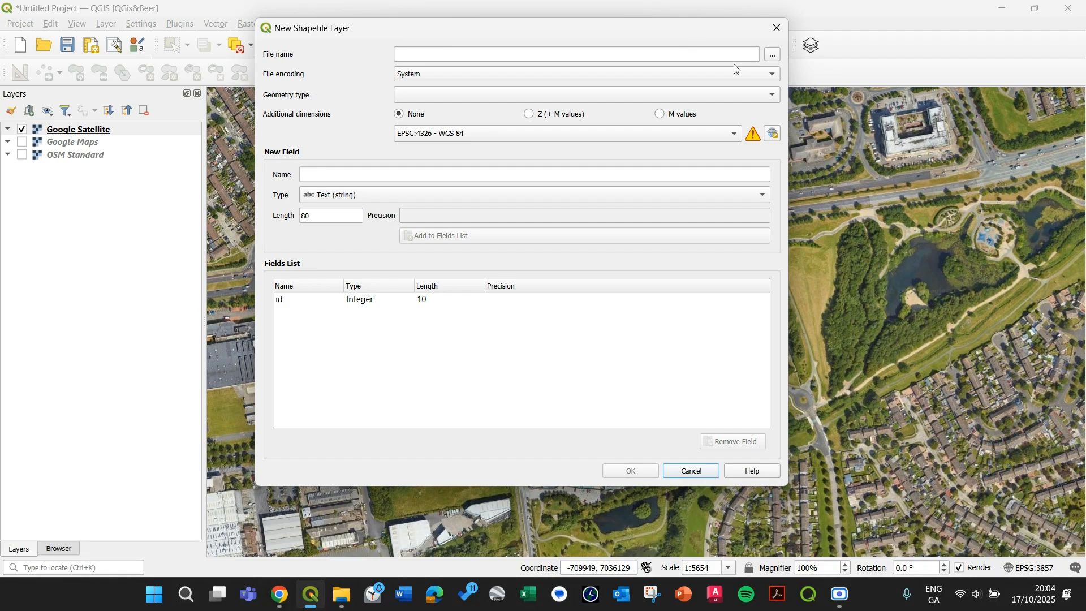
click(776, 57)
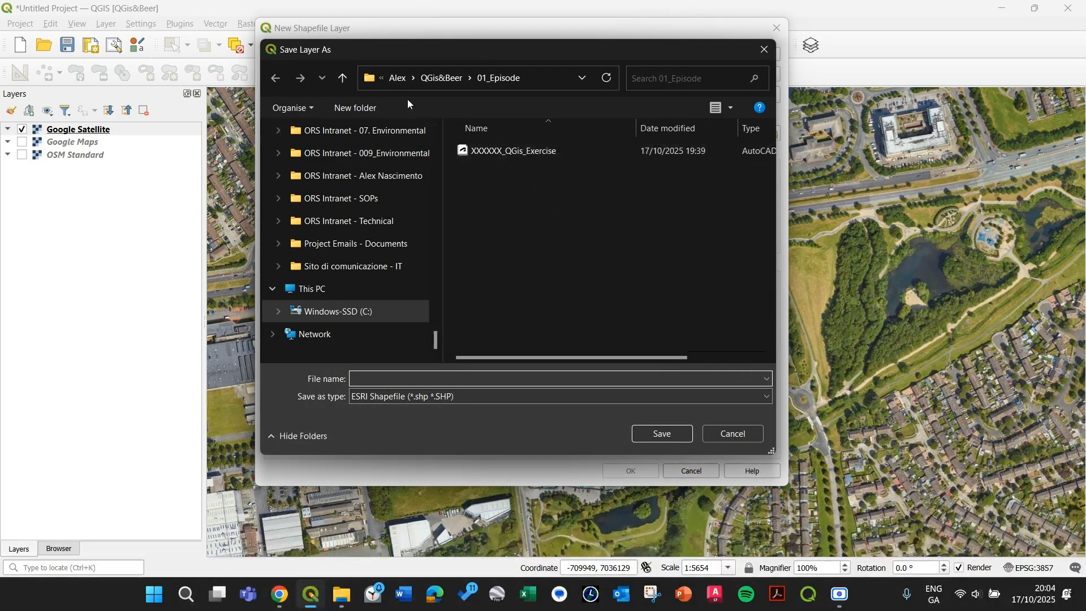
click(439, 79)
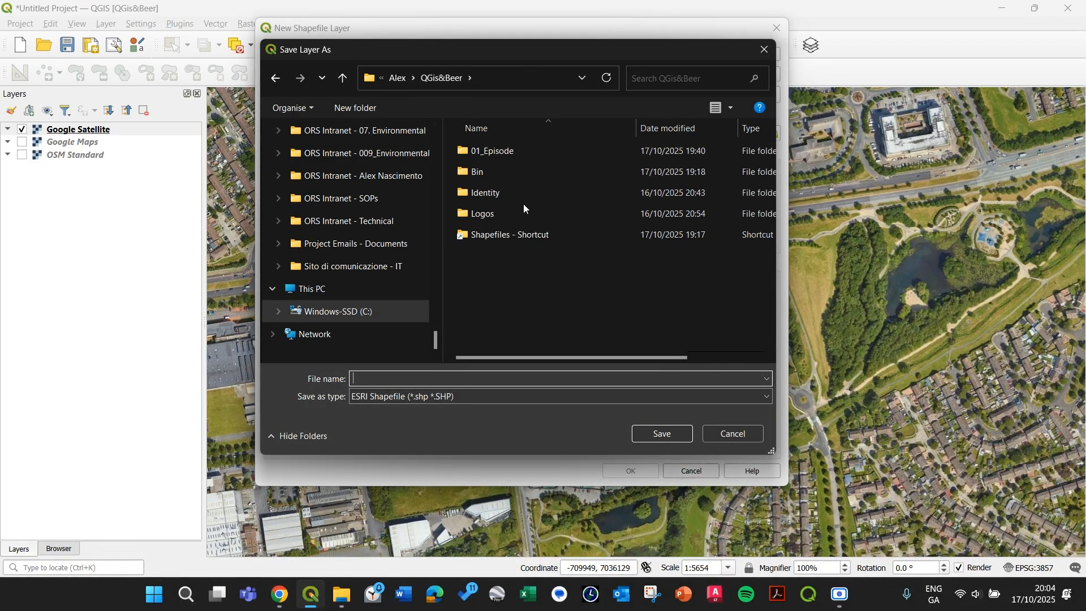
click(502, 151)
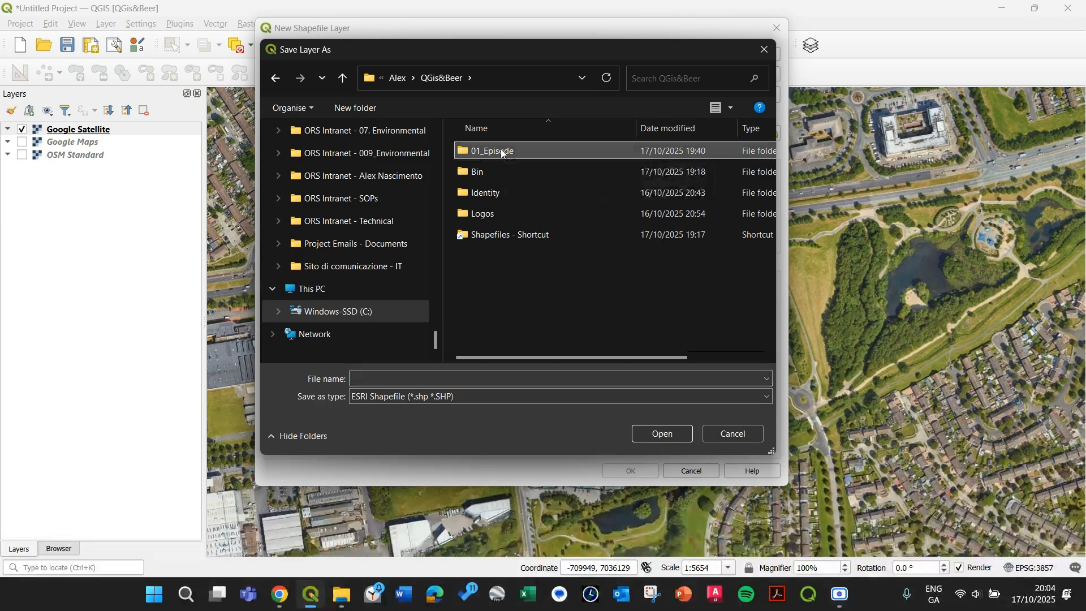
double_click(504, 151)
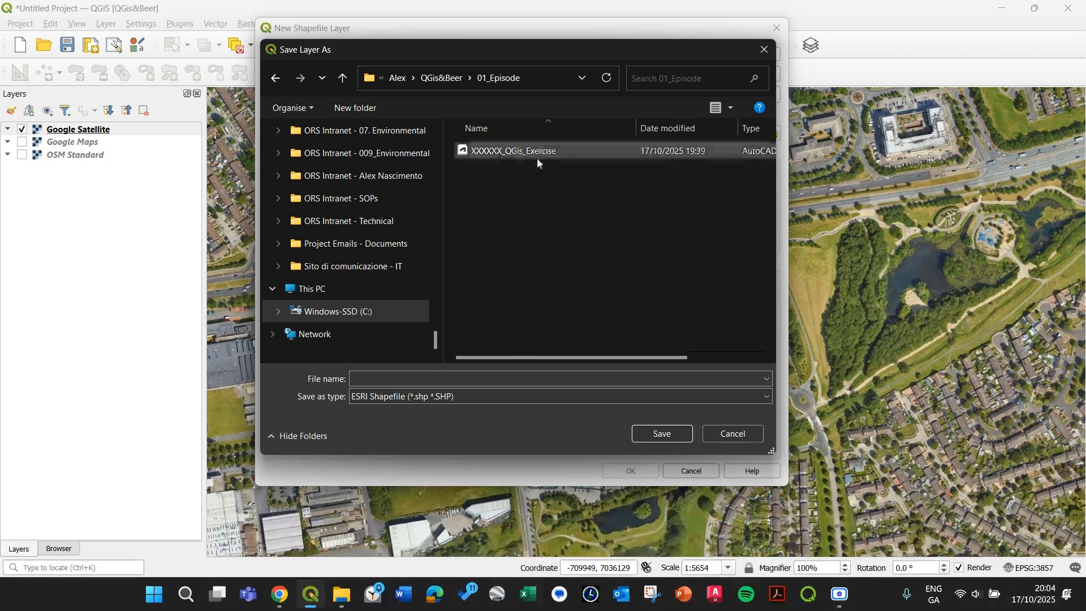
Step: Save the new shapefile as XXXXXXX_QGis&Beer_Exercise_RB in the 01_Episode folder
click(447, 378)
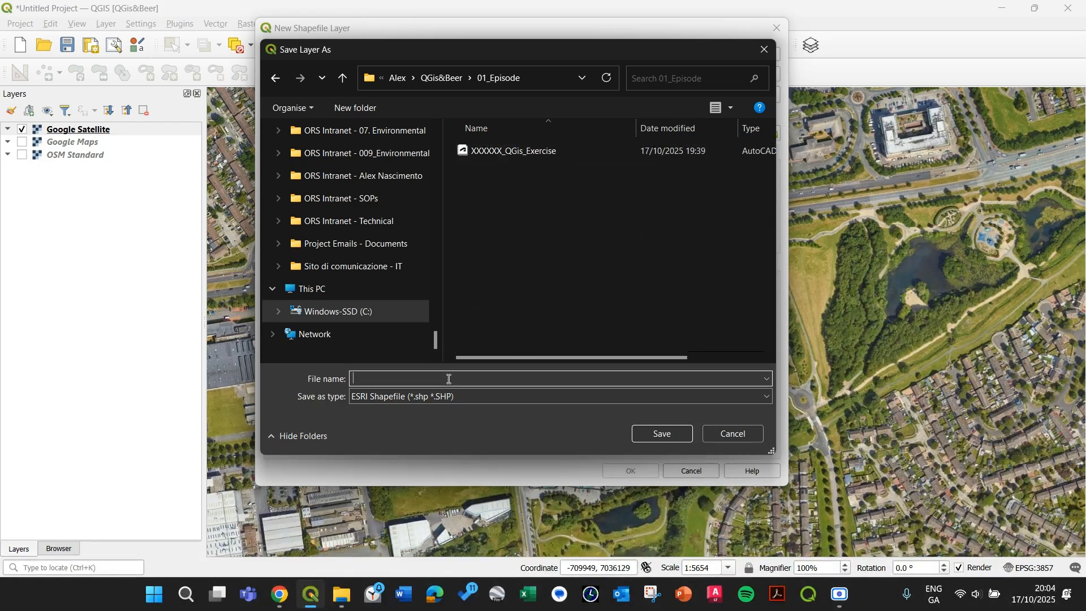
text(XXXXXXX)
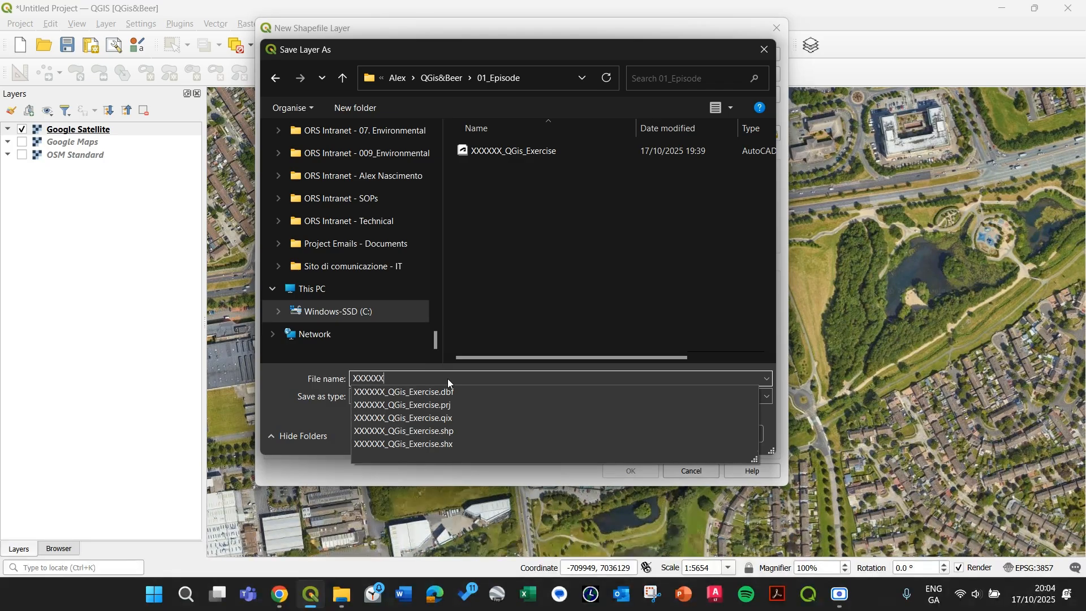
text(X_QGis&Beer_)
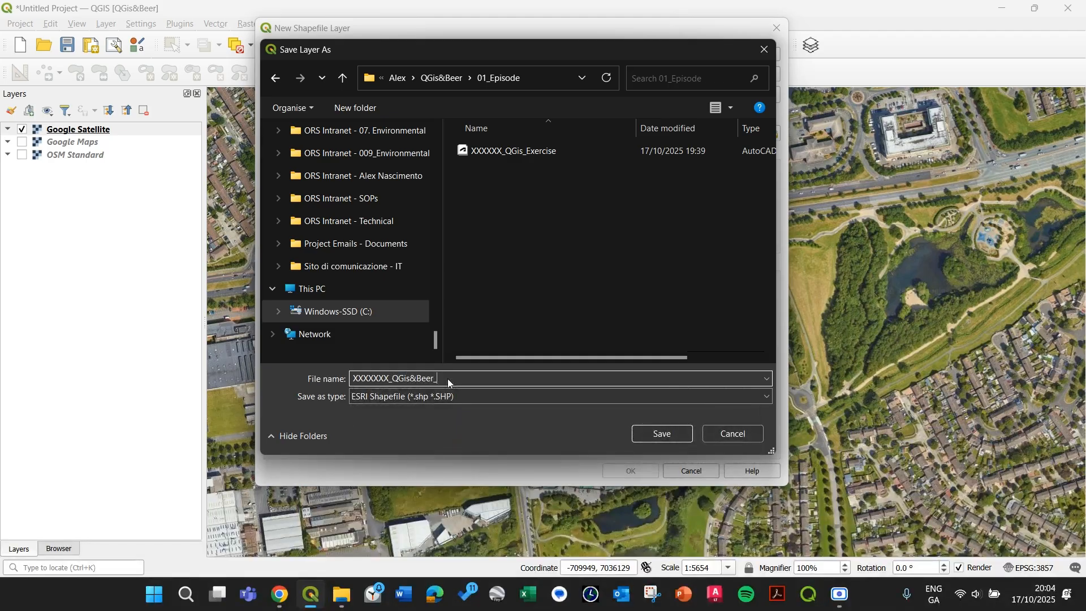
text(Exercise_RB)
click(651, 434)
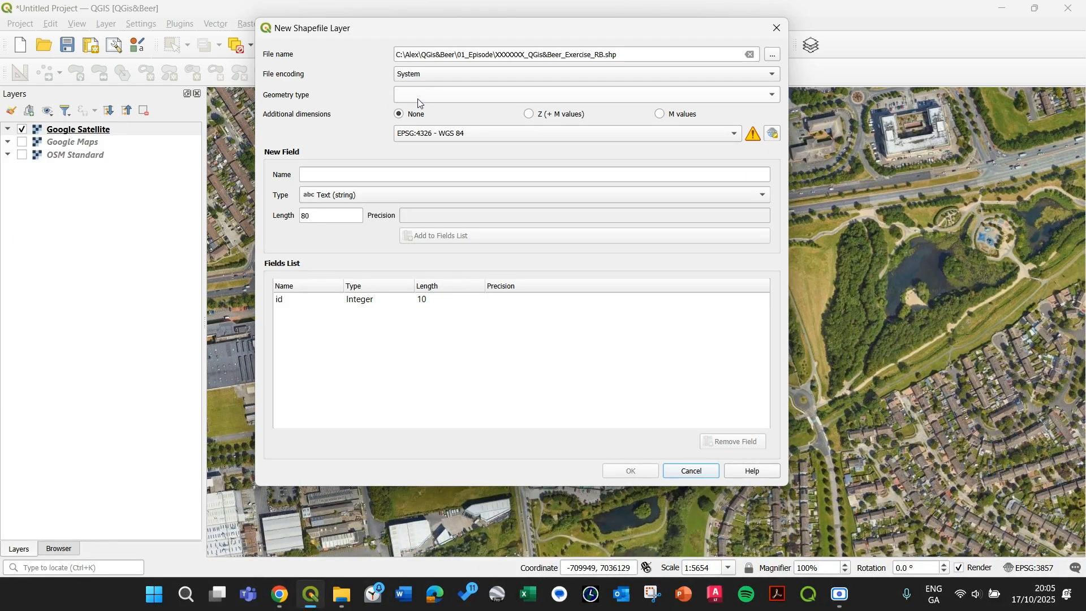
Step: Set the geometry type to Polygon and select IRENET95 / Irish Transverse Mercator (EPSG:2157) in the CRS selector
click(443, 101)
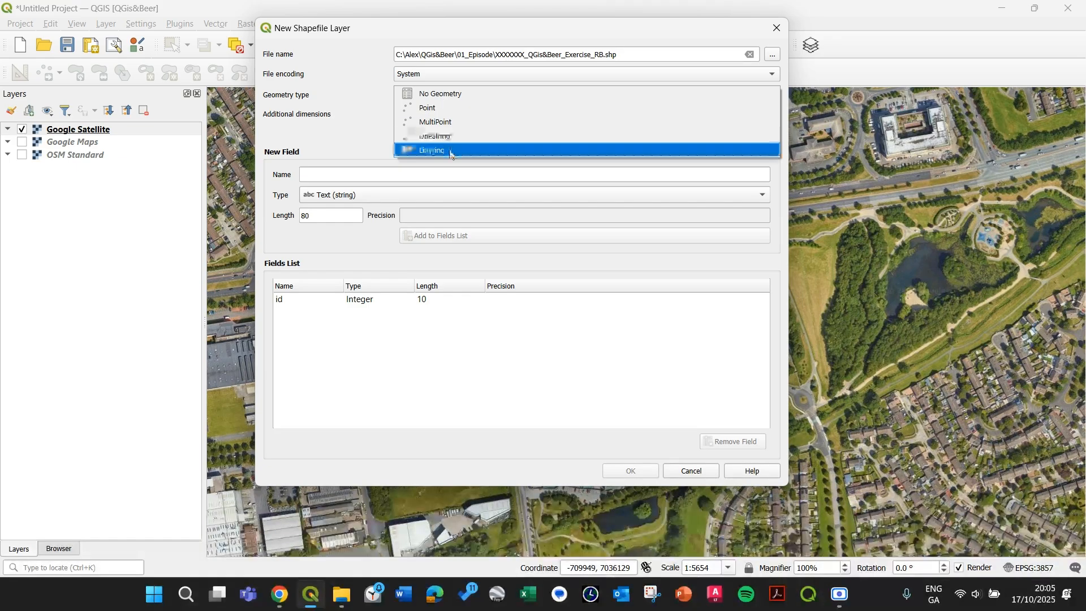
click(453, 148)
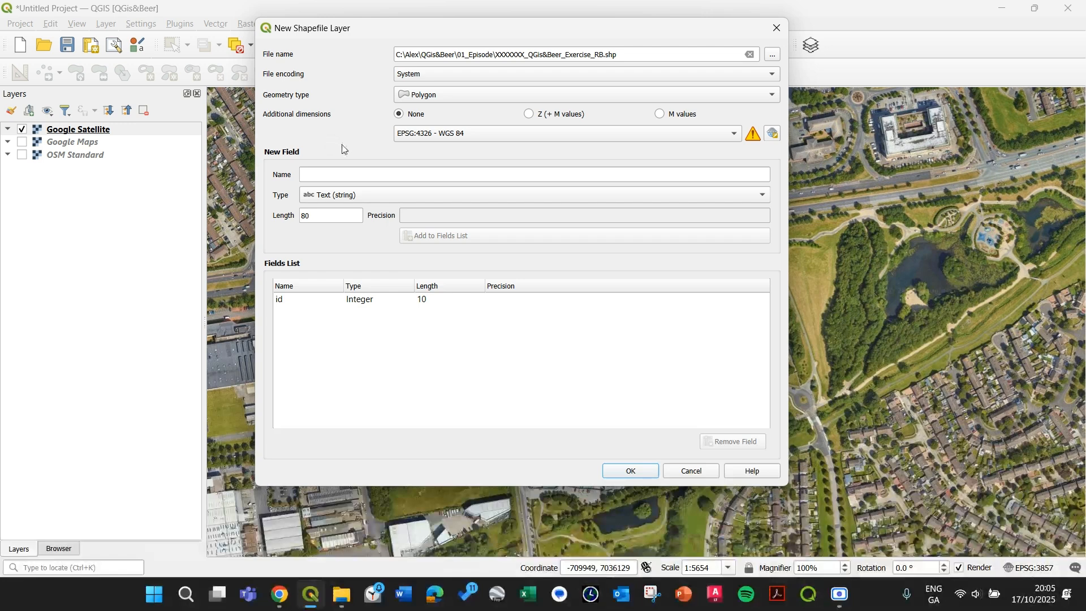
click(771, 136)
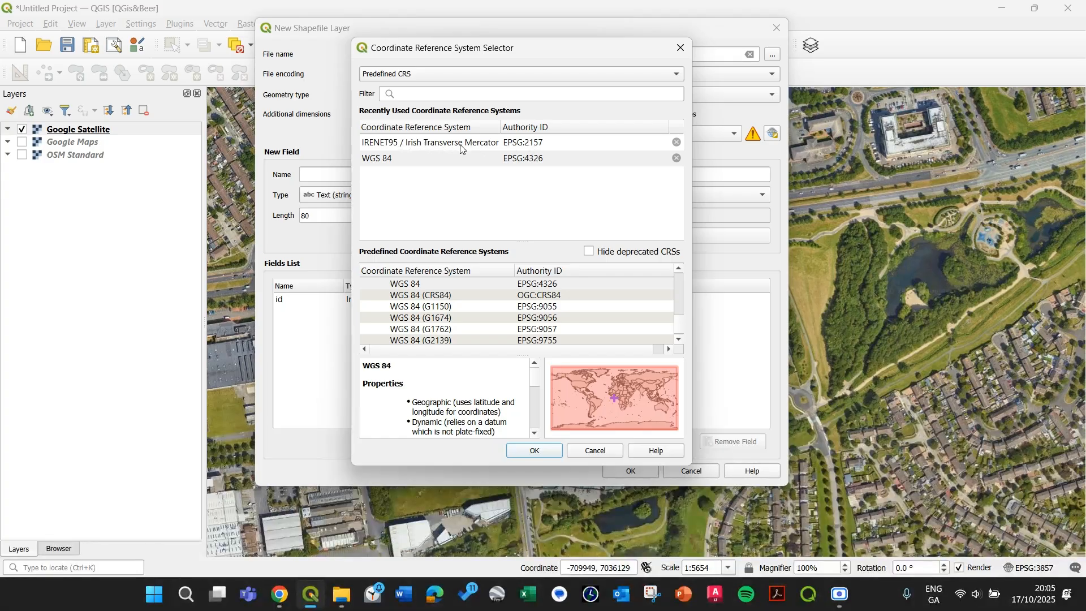
click(547, 146)
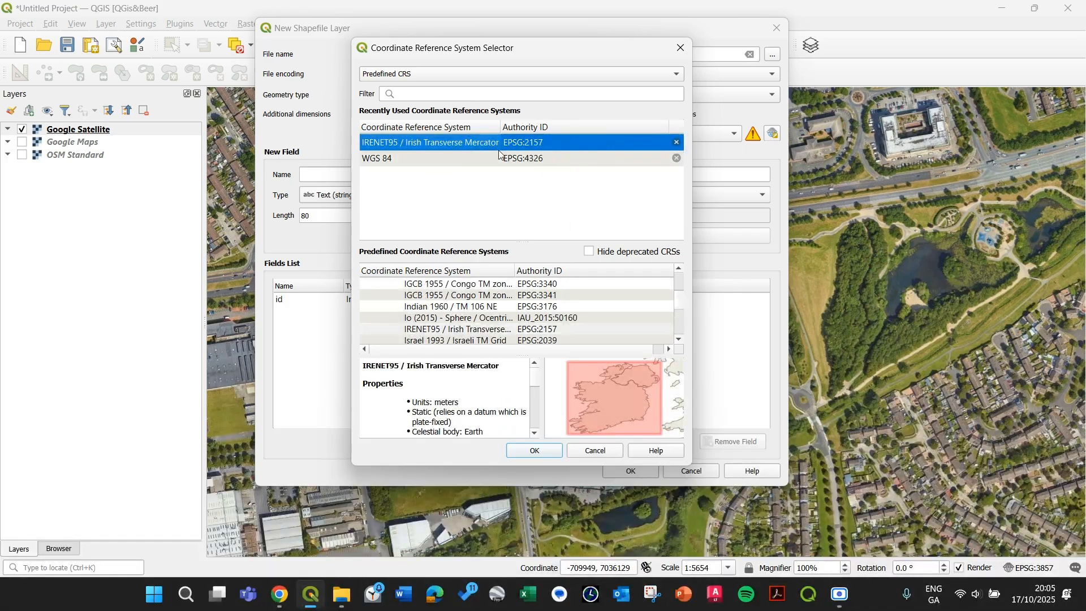
click(461, 96)
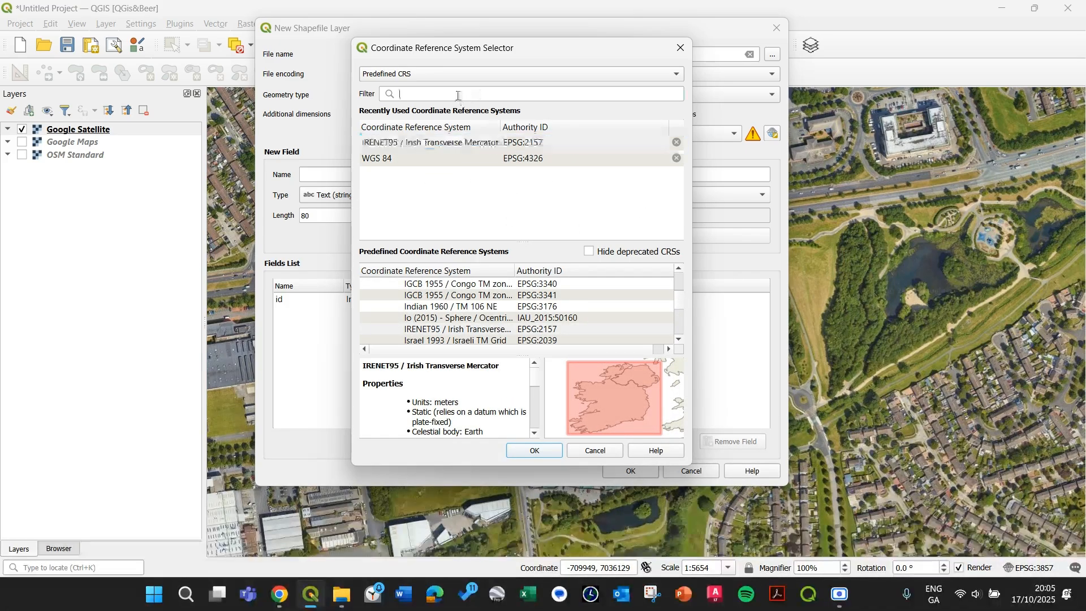
text(217)
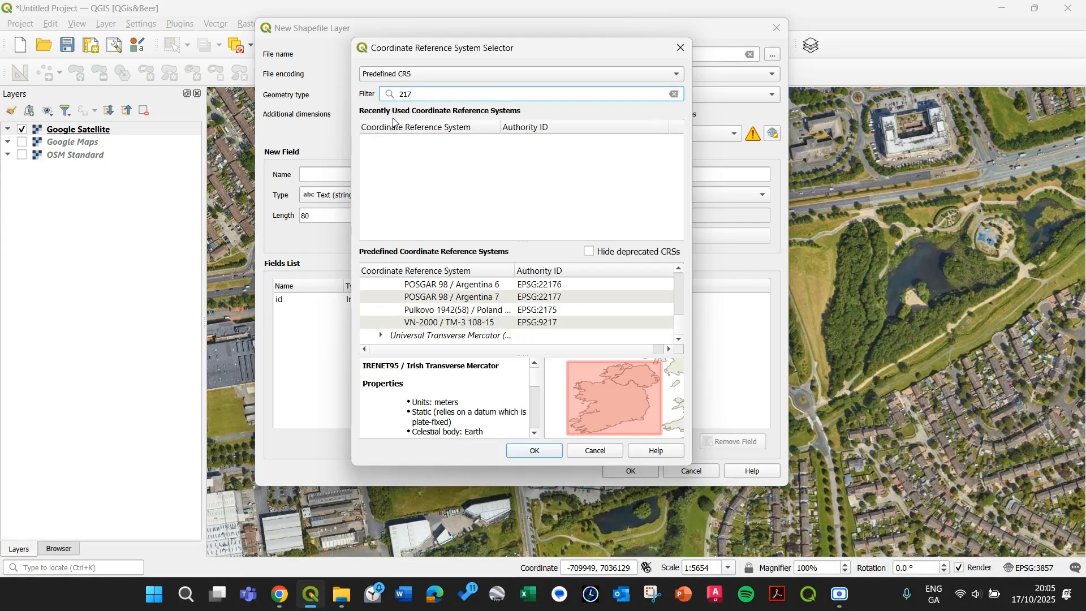
key(BackSpace)
text(57)
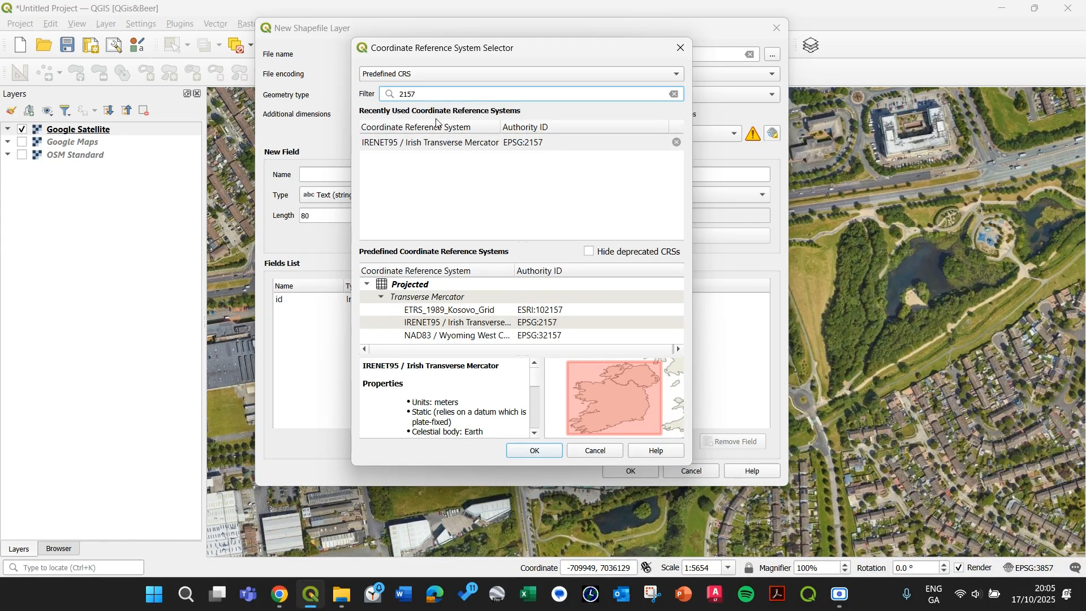
double_click(462, 91)
text(irish)
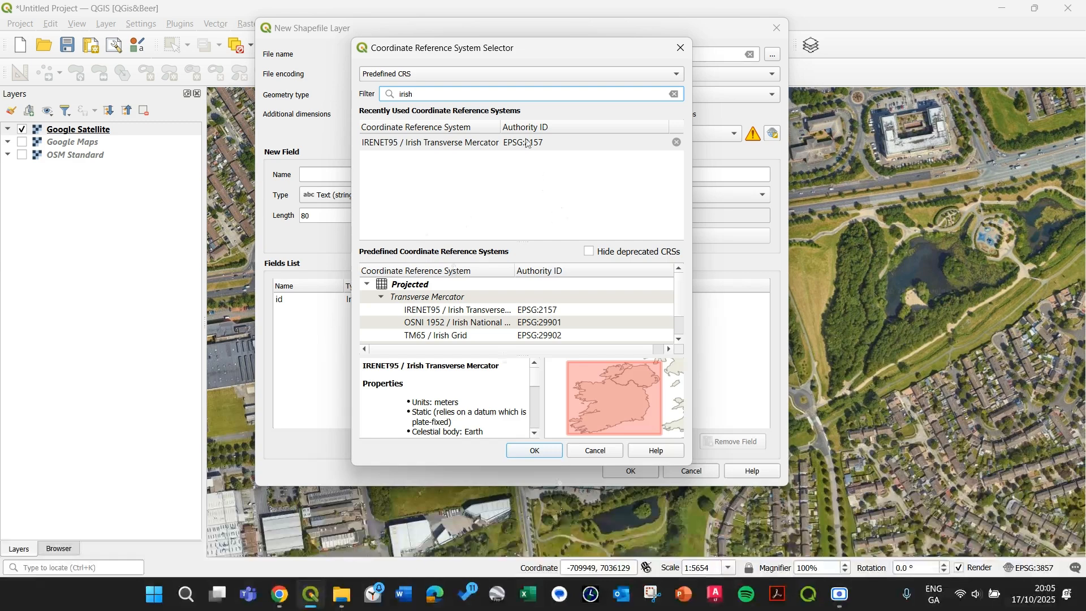
double_click(478, 143)
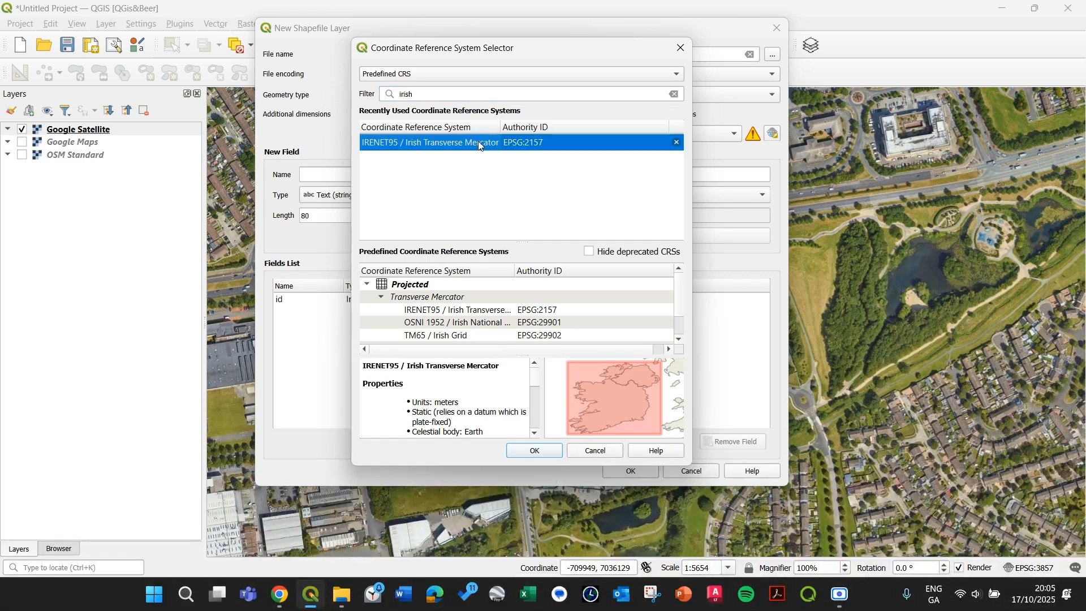
Step: Choose EPSG:2157 - IRENET95 / Irish Transverse Mercator as the layer CRS and create the shapefile layer
click(452, 133)
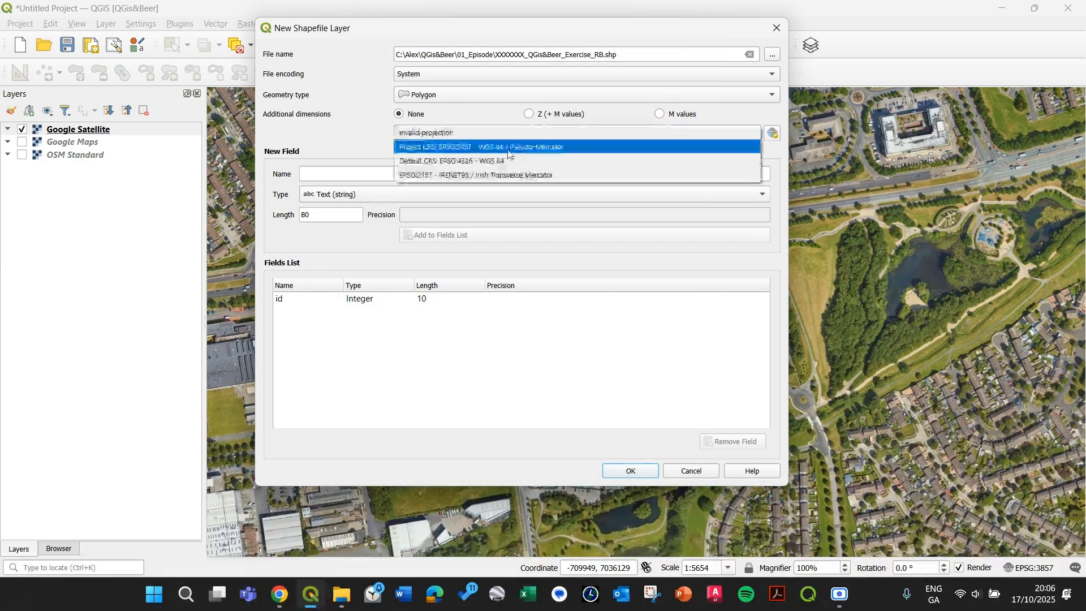
click(485, 175)
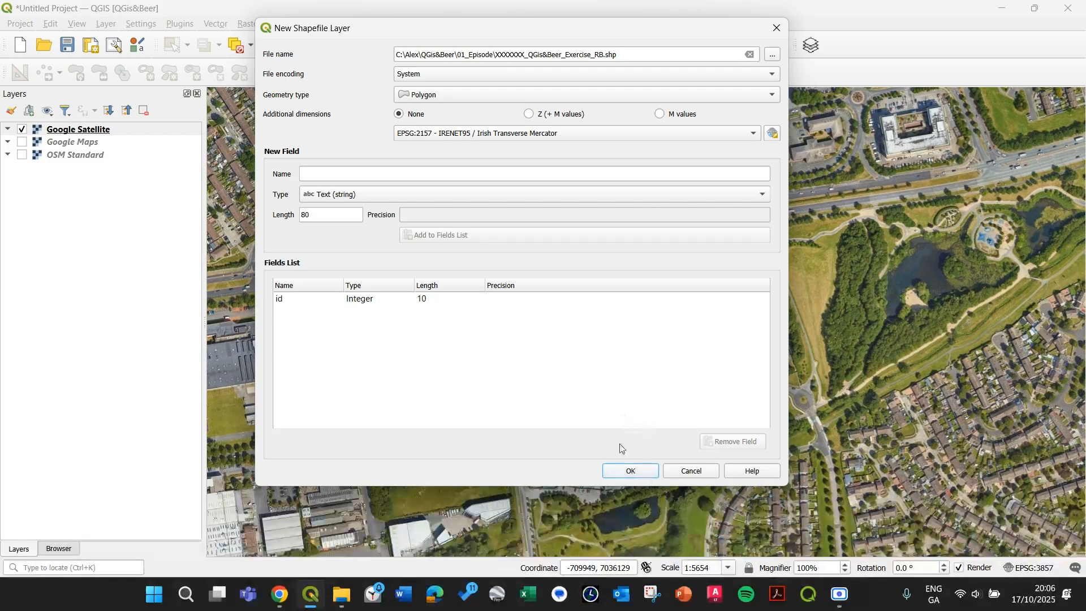
click(631, 471)
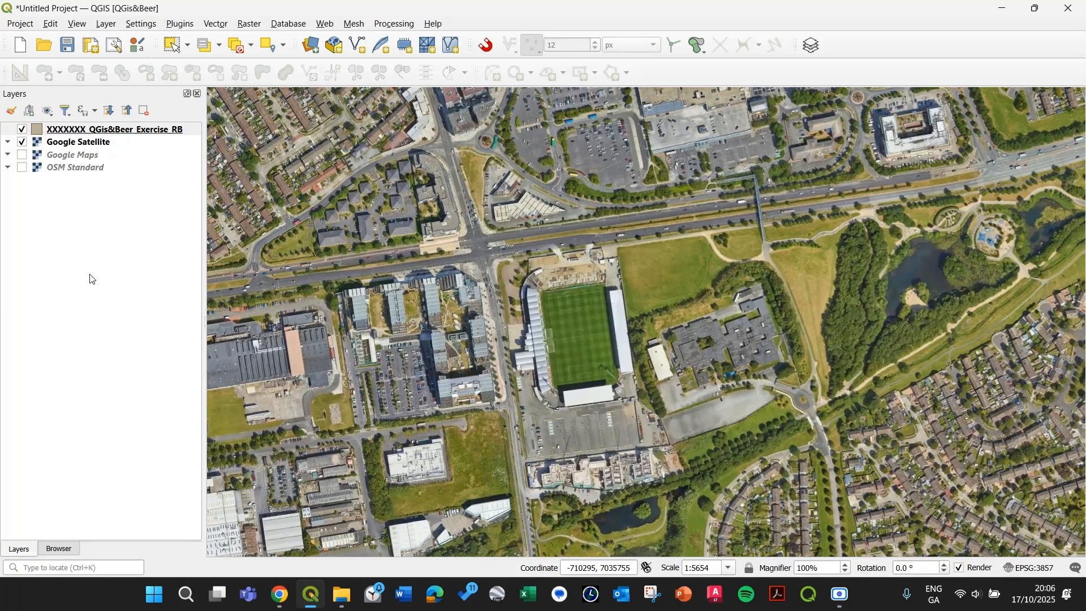
Step: Group the Google Satellite, Google Maps and OSM Standard layers together
click(132, 228)
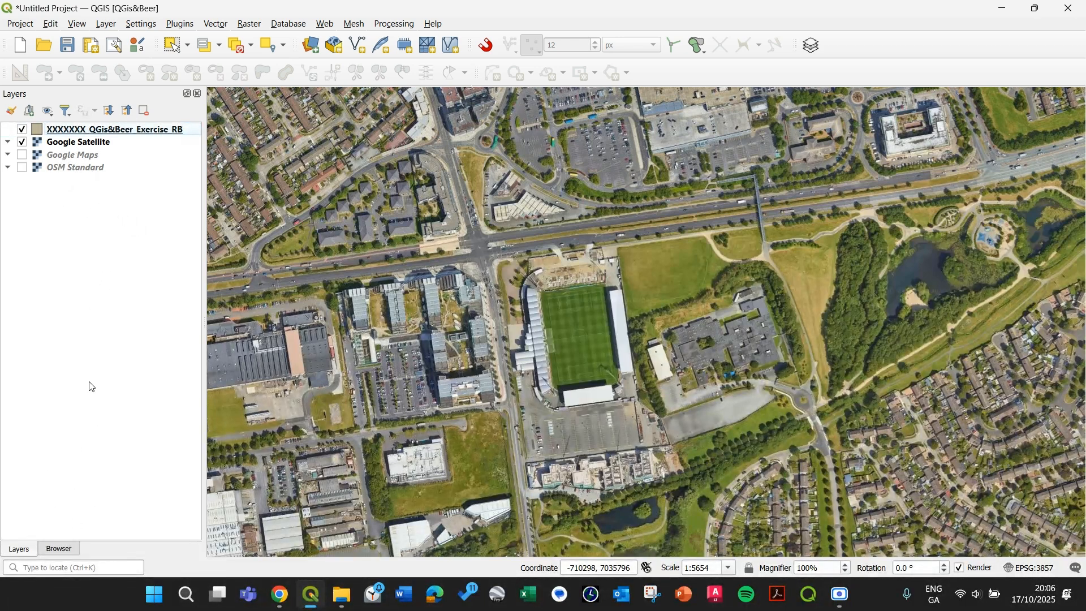
drag(95, 218, 62, 143)
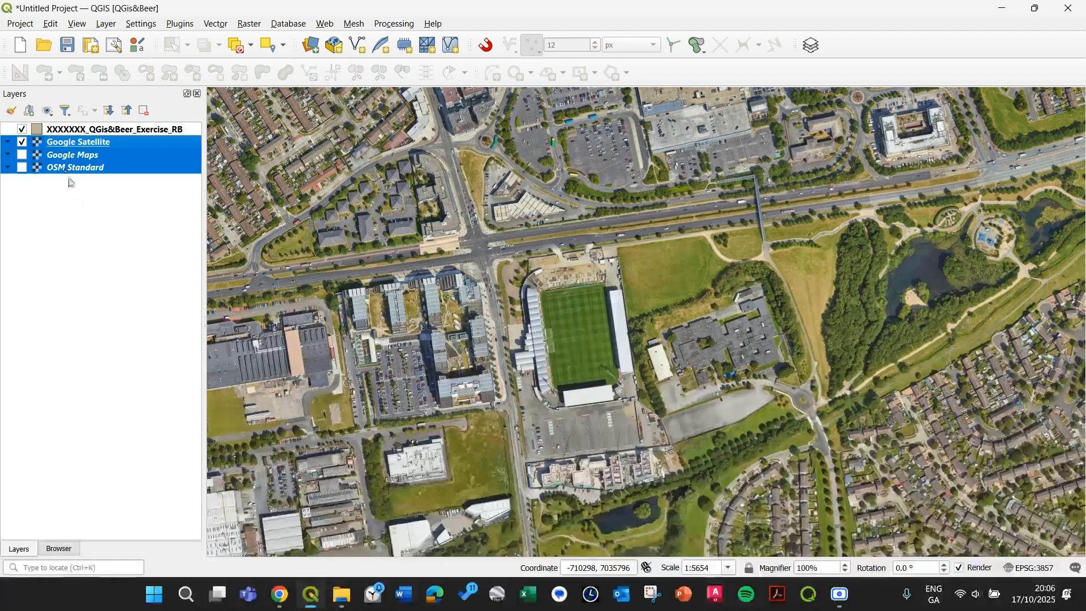
drag(70, 235, 43, 145)
drag(120, 194, 58, 153)
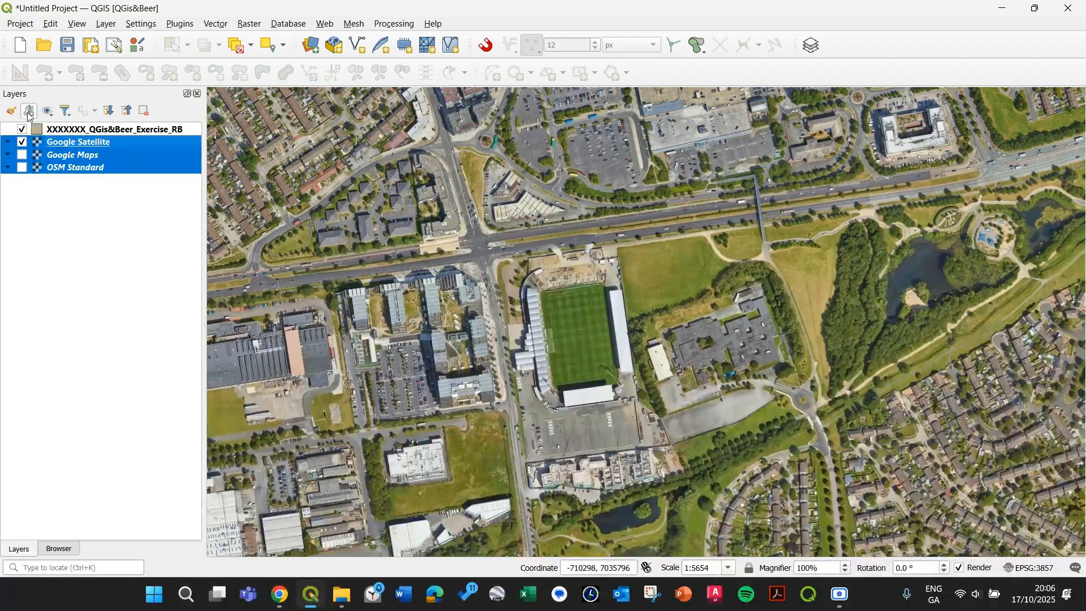
right_click(89, 147)
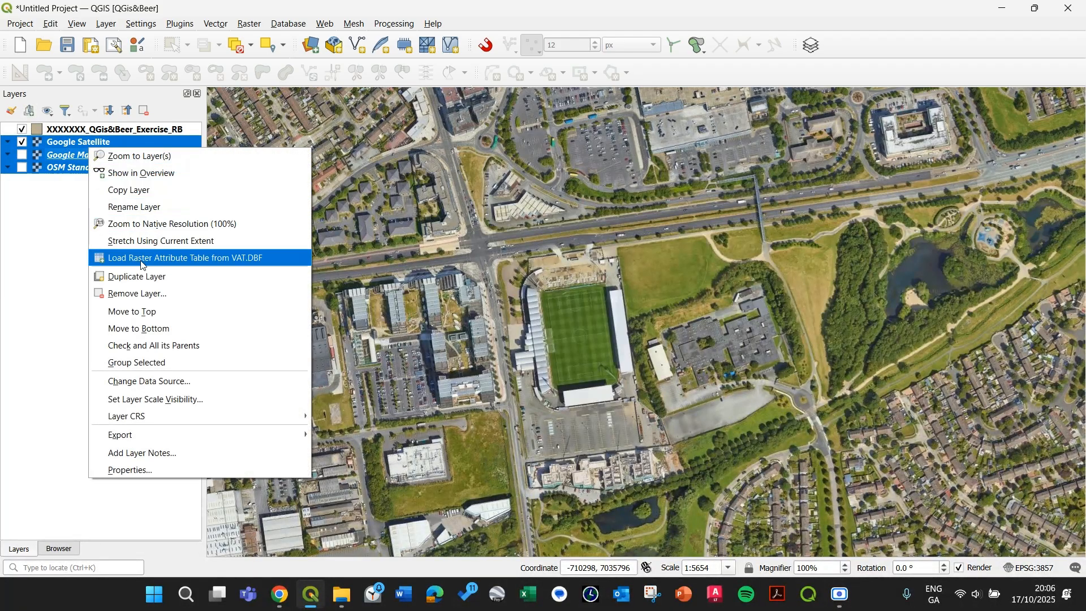
click(146, 363)
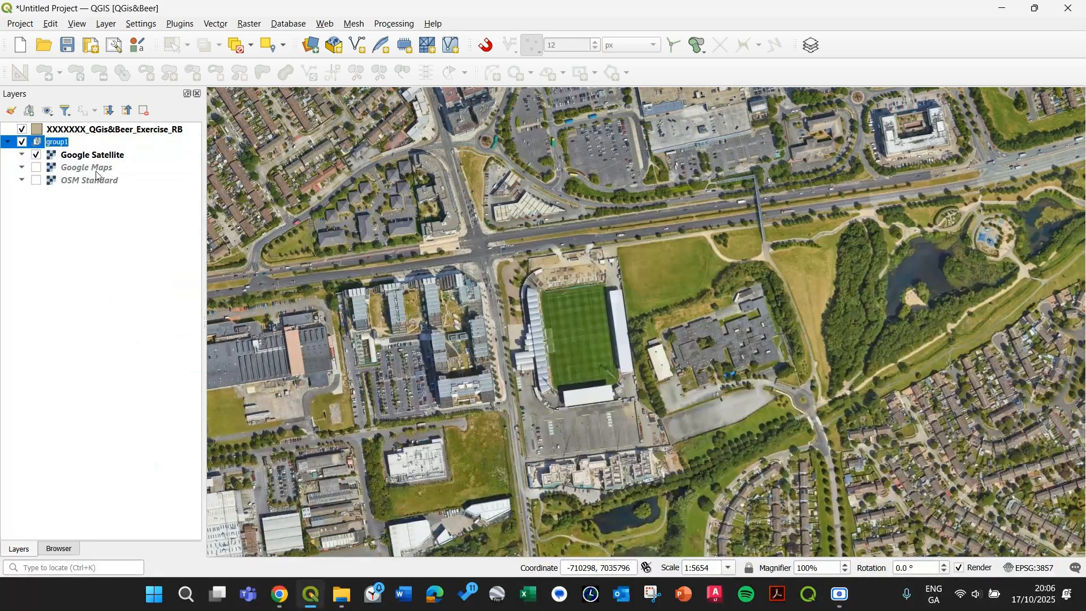
Step: Name the new group Images and collapse it
text(Images)
key(Return)
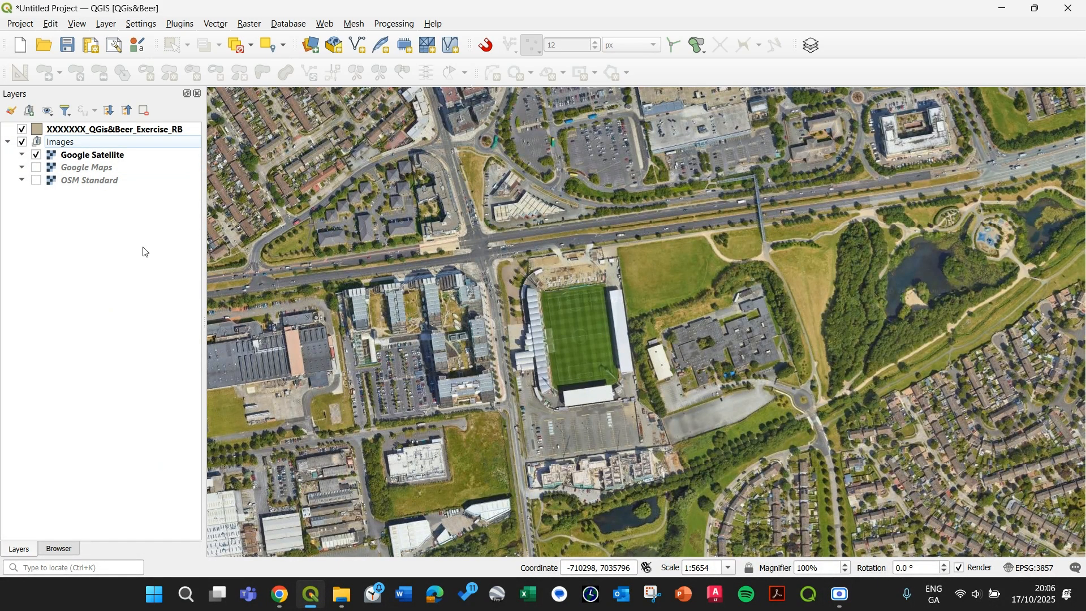
click(8, 141)
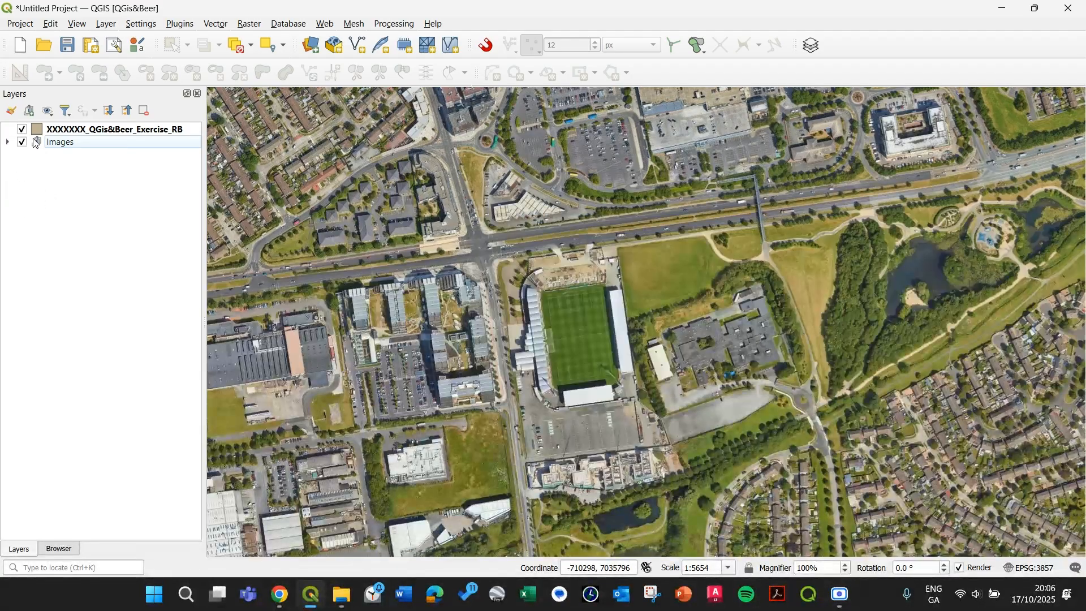
Step: Show the Digitizing toolbar and turn on editing for the XXXXXXX_QGis&Beer_Exercise_RB layer
click(107, 134)
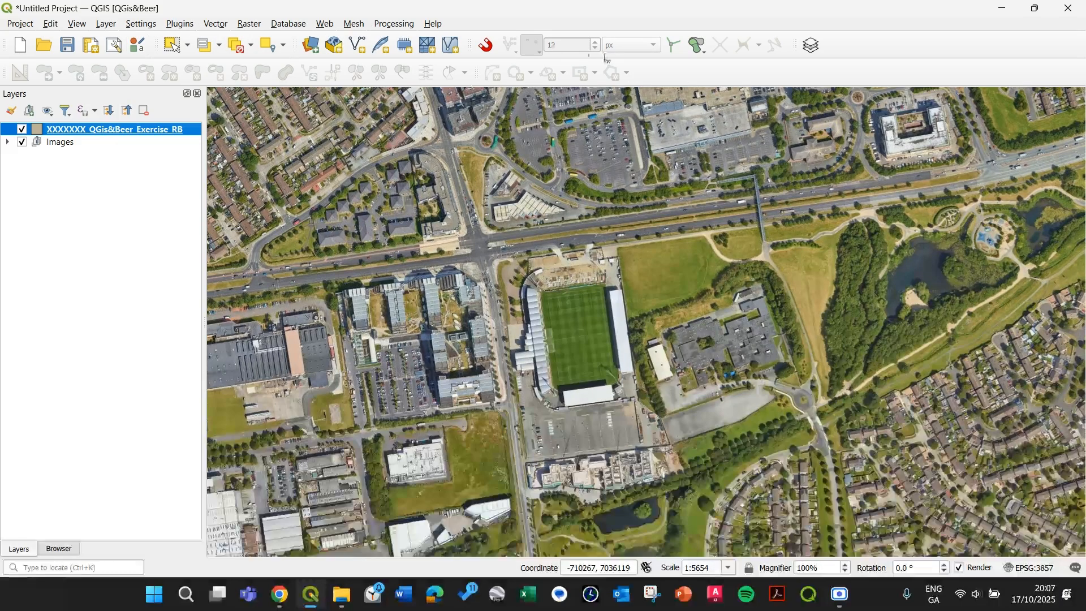
right_click(653, 75)
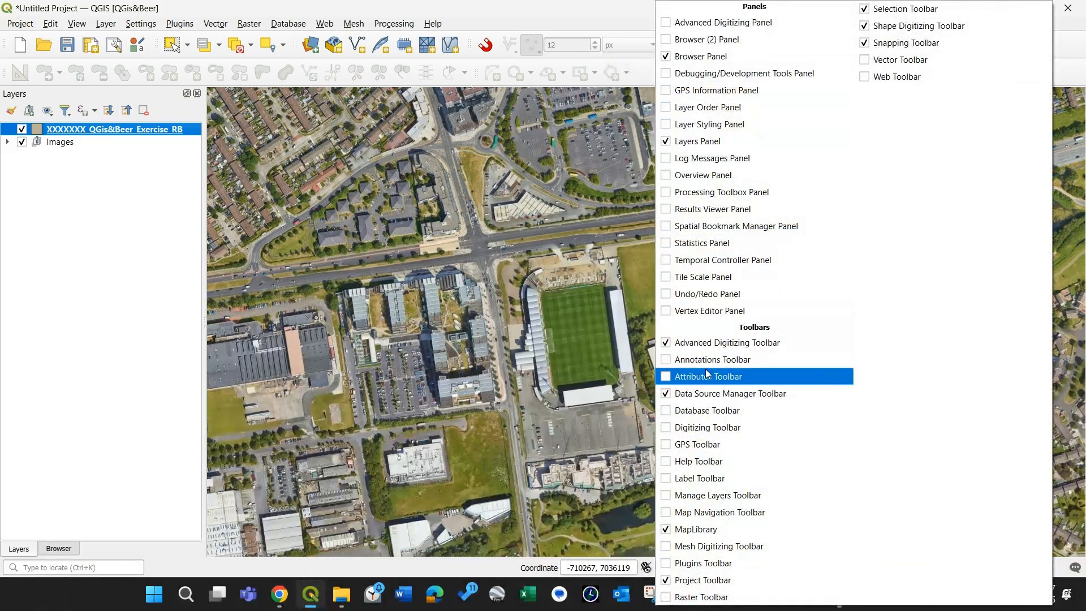
click(673, 430)
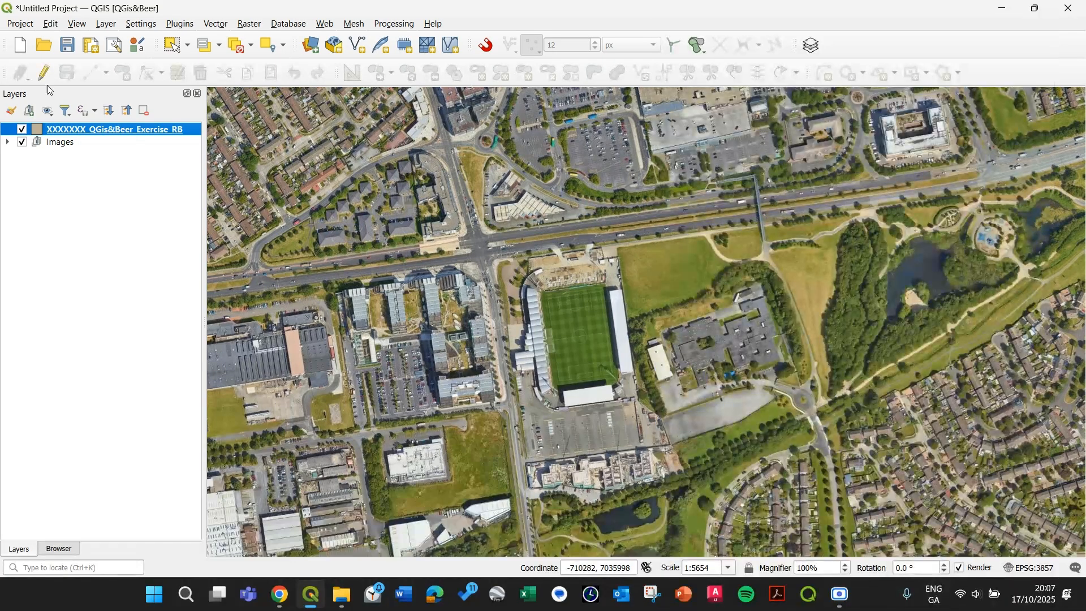
click(77, 157)
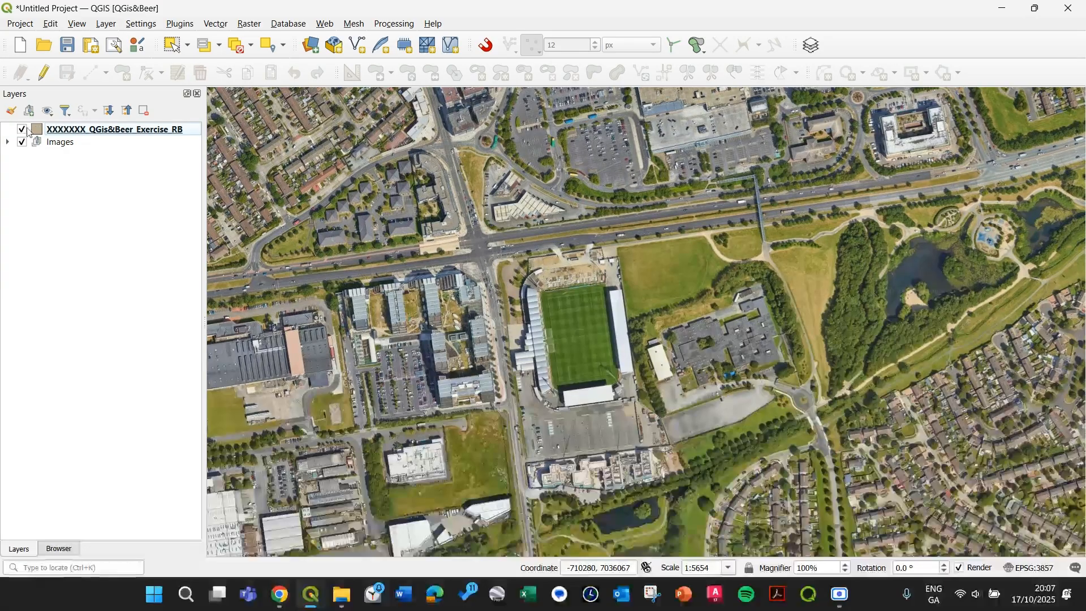
right_click(75, 135)
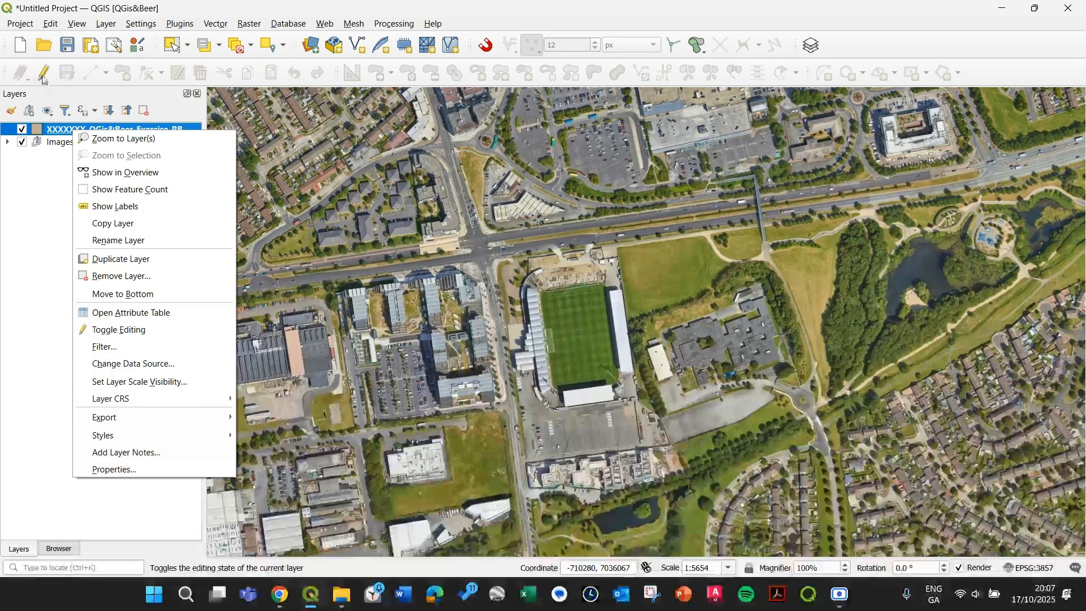
click(53, 182)
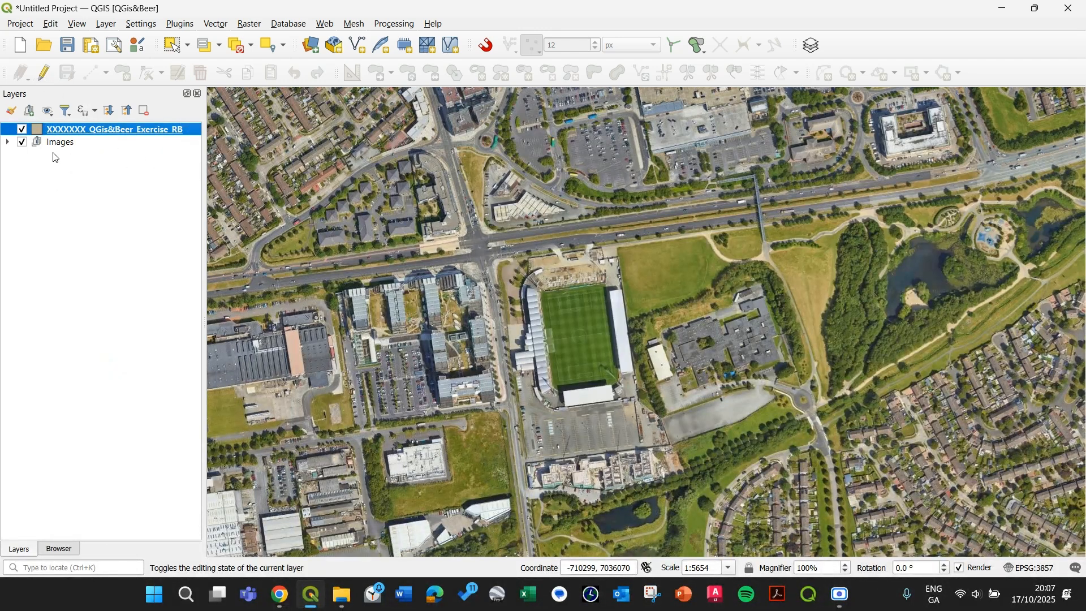
click(43, 74)
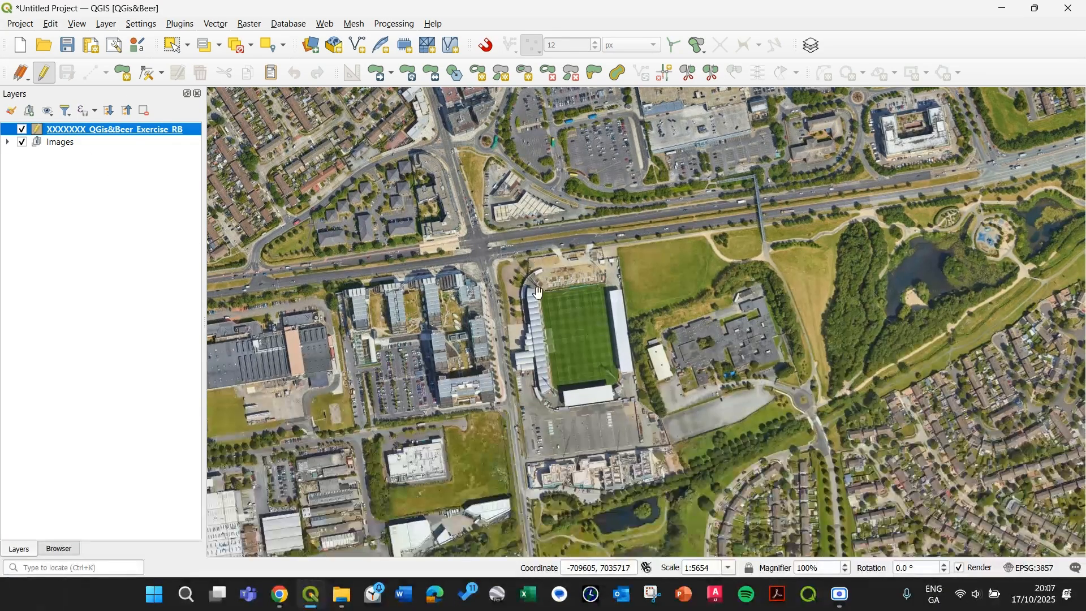
Step: Start the Add Polygon Feature tool and place the first vertices at the stadium site's north-east corner
drag(527, 274, 769, 281)
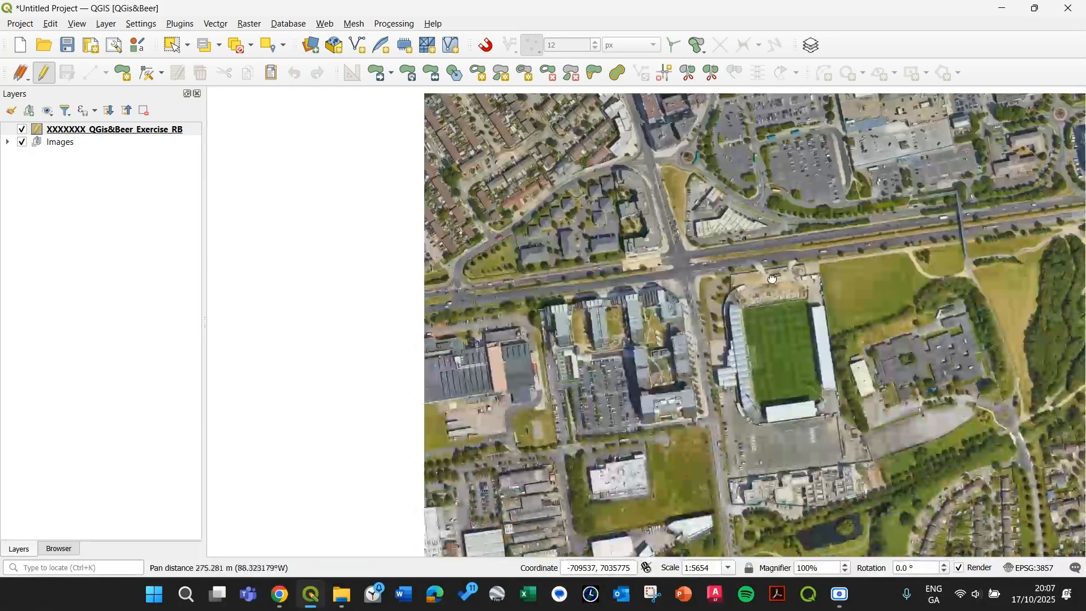
drag(807, 318, 653, 309)
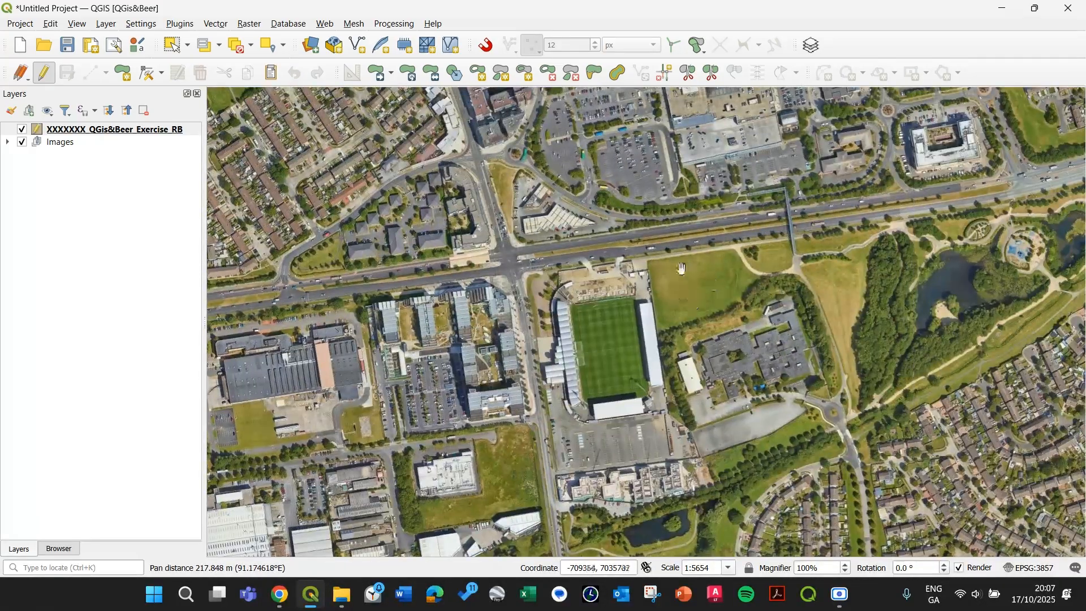
drag(680, 270, 646, 265)
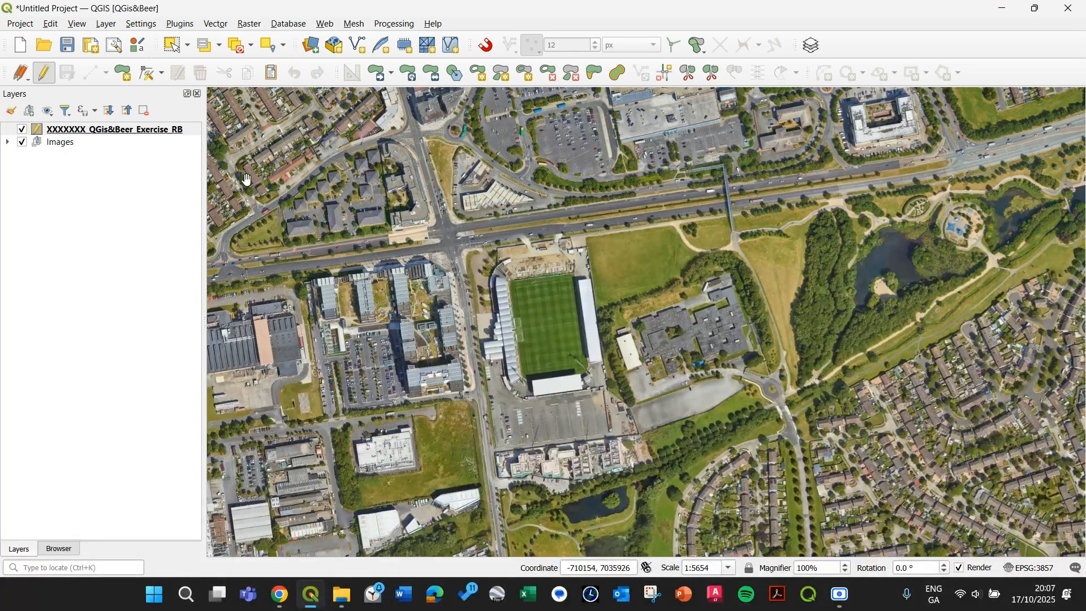
click(124, 75)
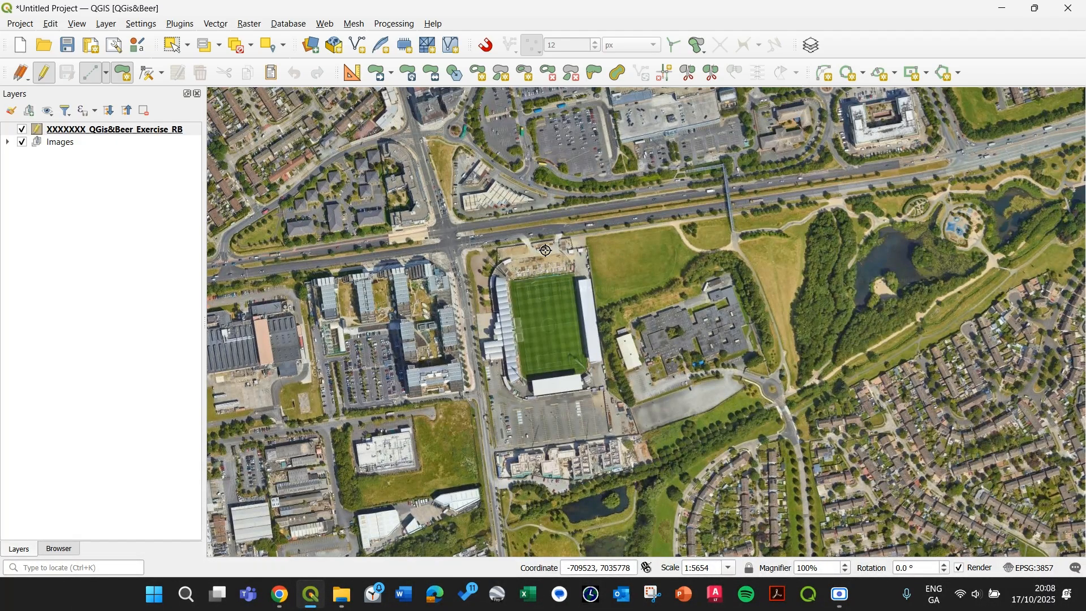
scroll(546, 251, up, 1)
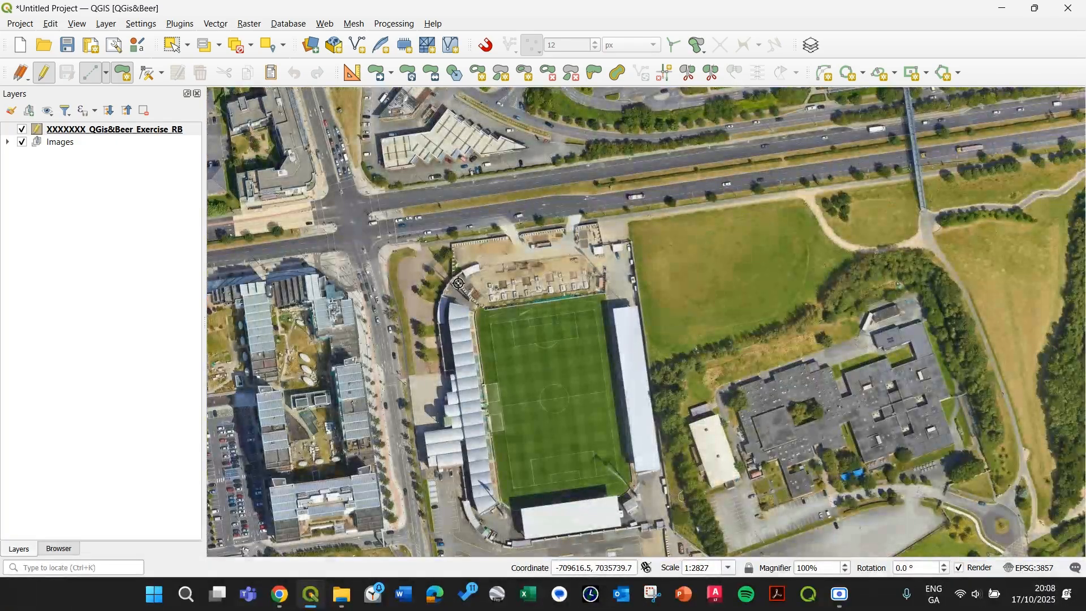
scroll(646, 203, up, 1)
drag(555, 255, 797, 250)
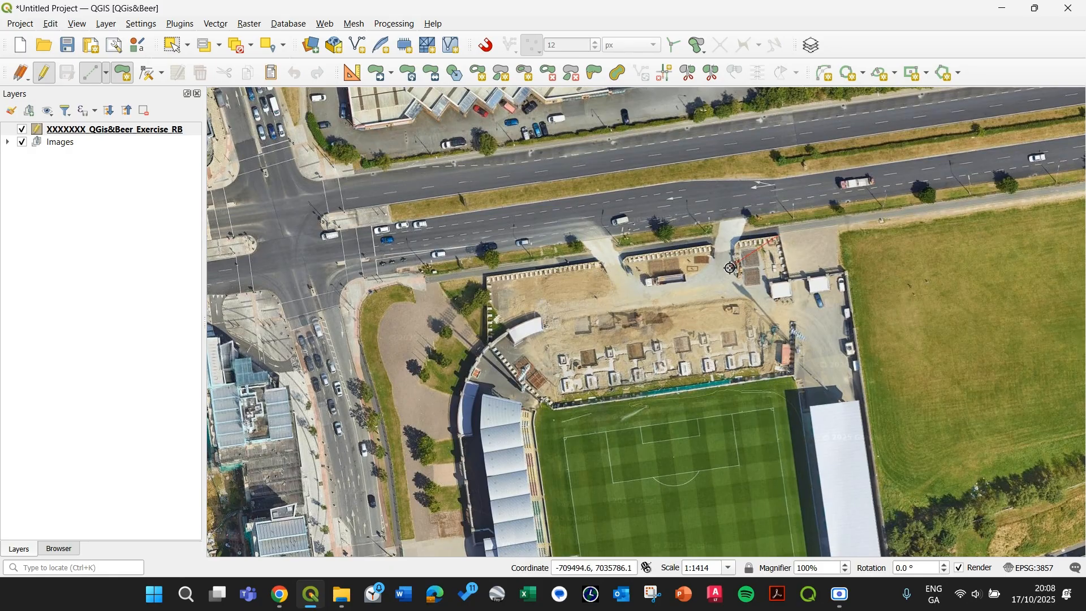
click(791, 280)
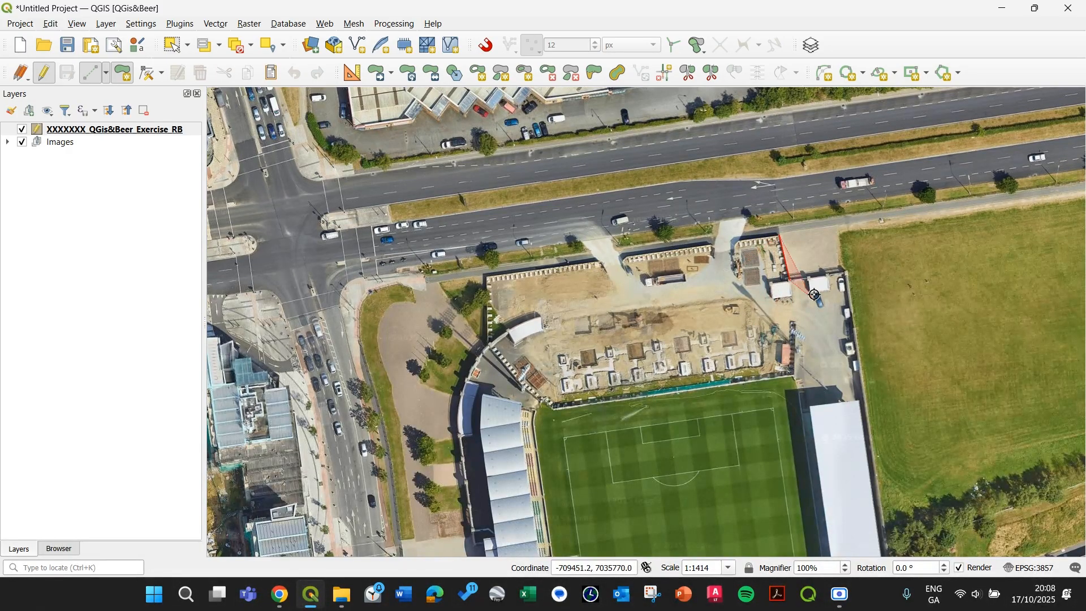
click(846, 271)
Step: Continue the polygon by adding vertices down the east side of the stadium to the south-east corner
drag(809, 325, 626, 225)
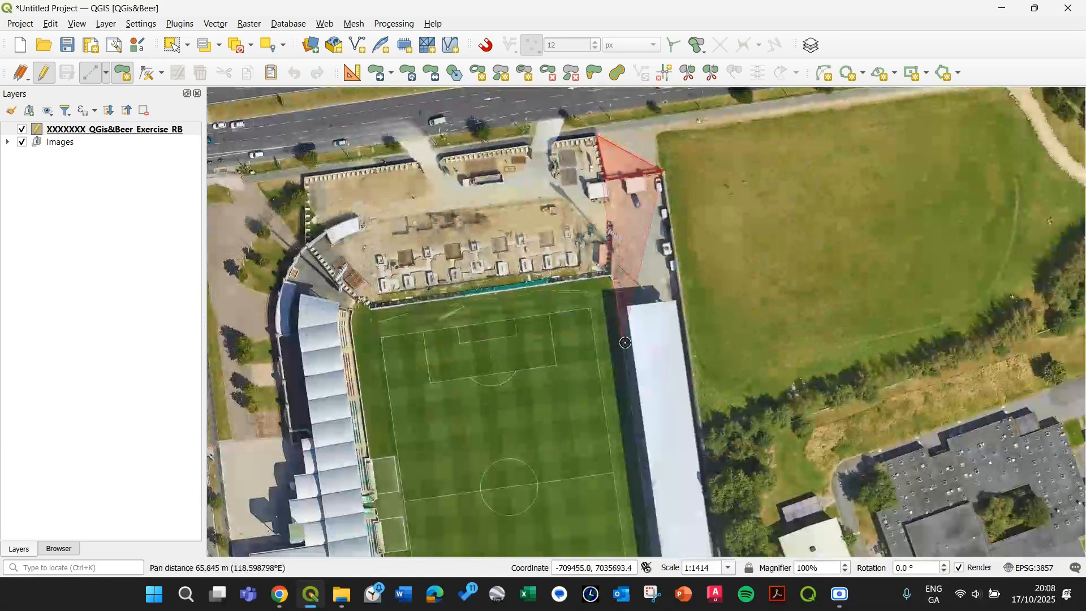
drag(656, 352, 599, 368)
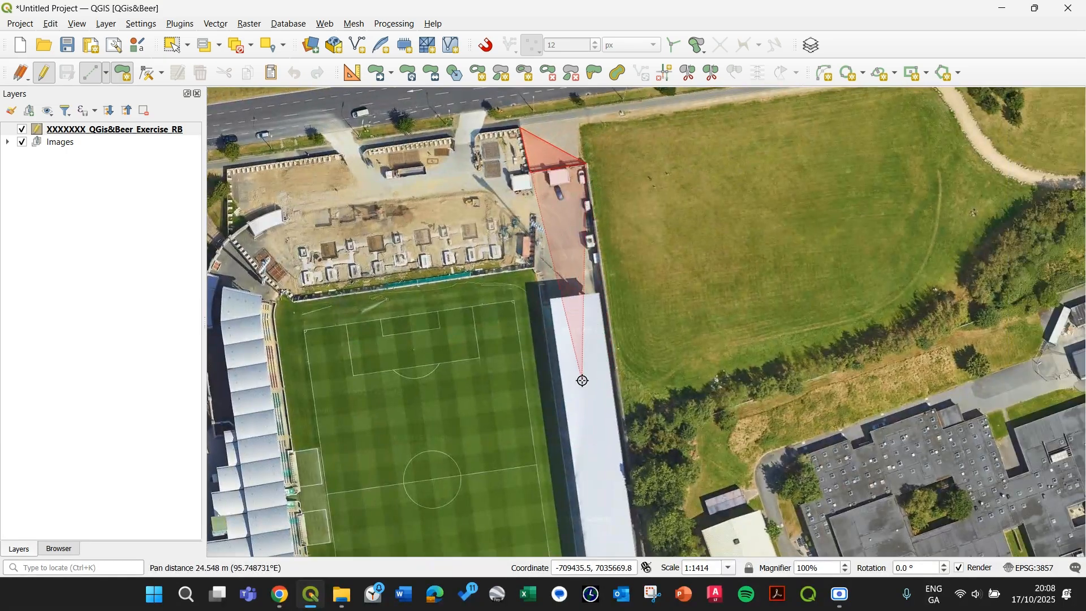
scroll(588, 396, down, 1)
drag(594, 416, 517, 336)
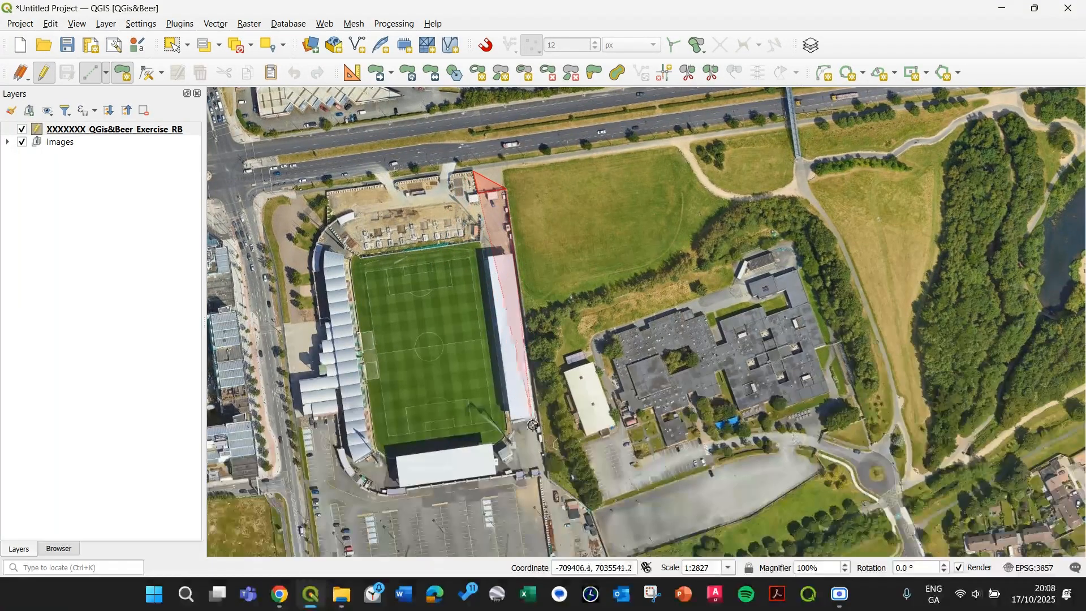
scroll(533, 478, up, 1)
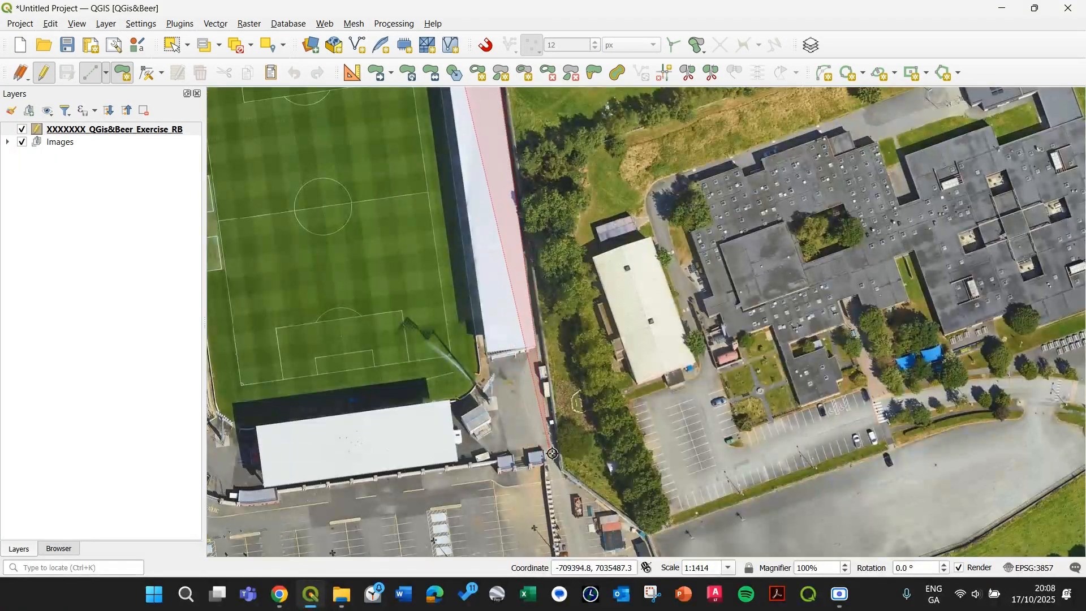
scroll(560, 460, down, 1)
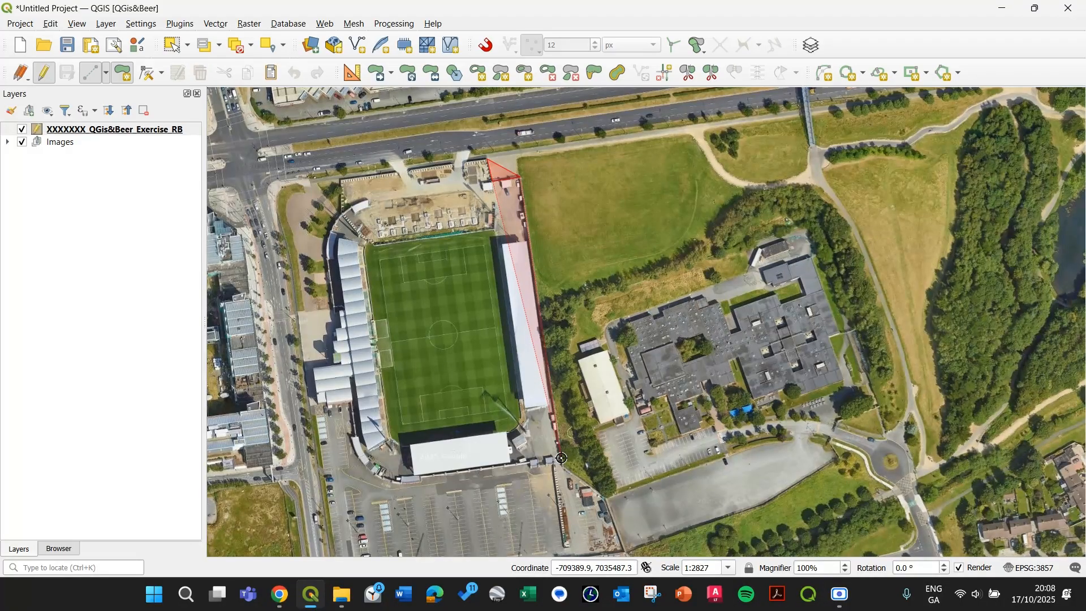
click(561, 458)
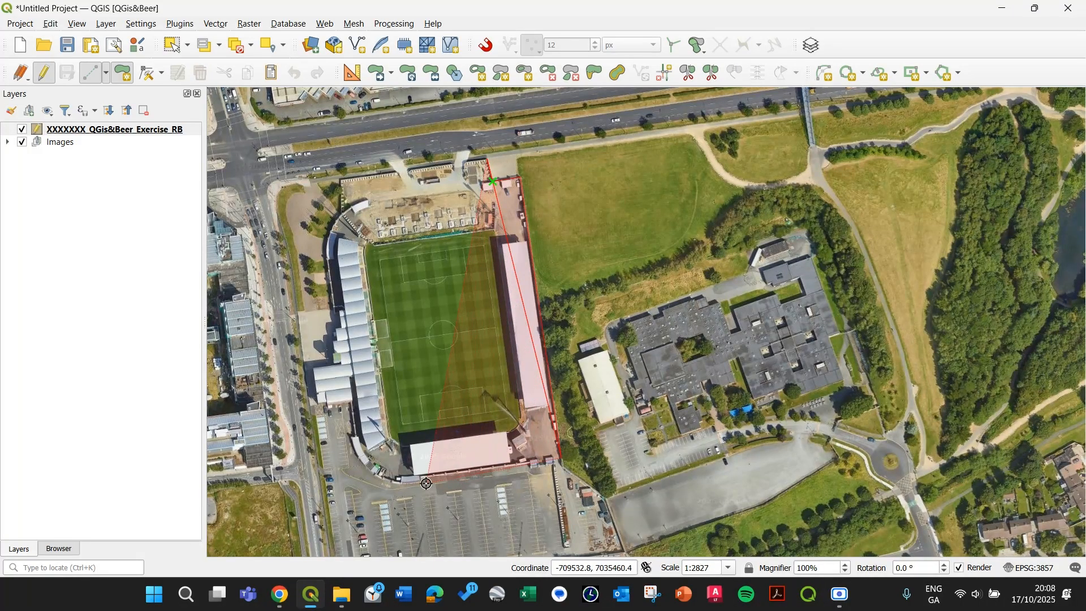
drag(537, 484, 426, 387)
scroll(455, 369, up, 2)
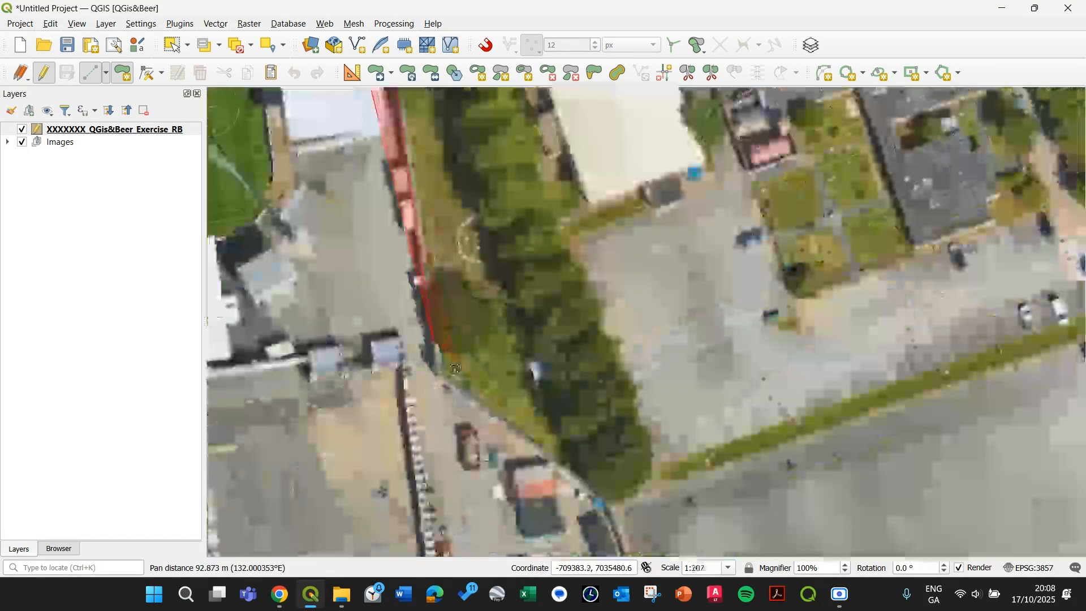
click(439, 378)
Step: Add vertices along the southern edge of the car park to the site's south-west corner
drag(616, 499, 517, 349)
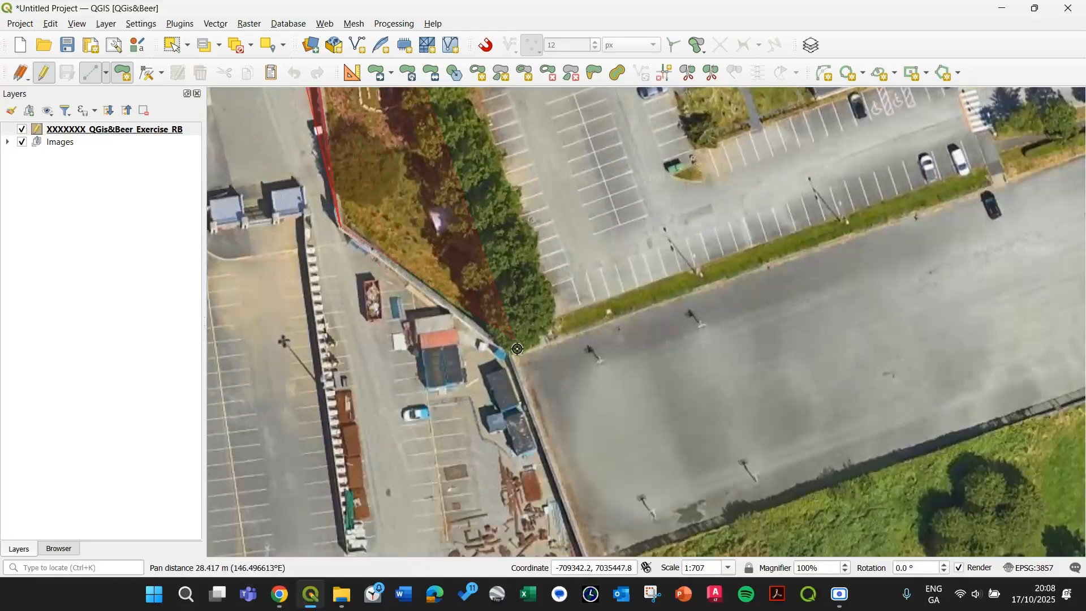
scroll(509, 405, down, 1)
drag(547, 475, 550, 391)
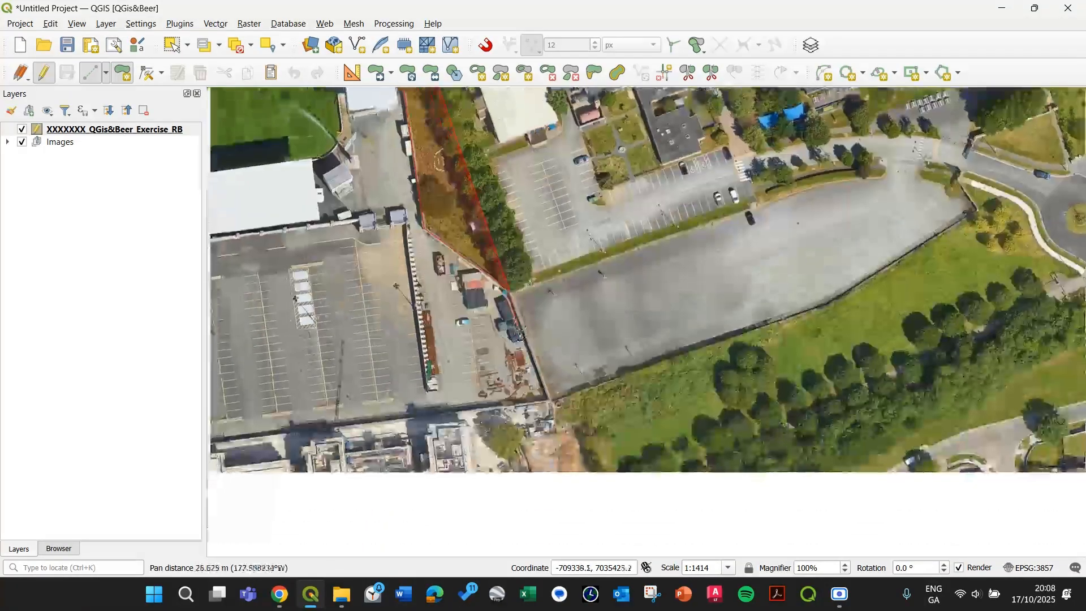
scroll(550, 391, up, 2)
click(570, 447)
scroll(494, 444, down, 2)
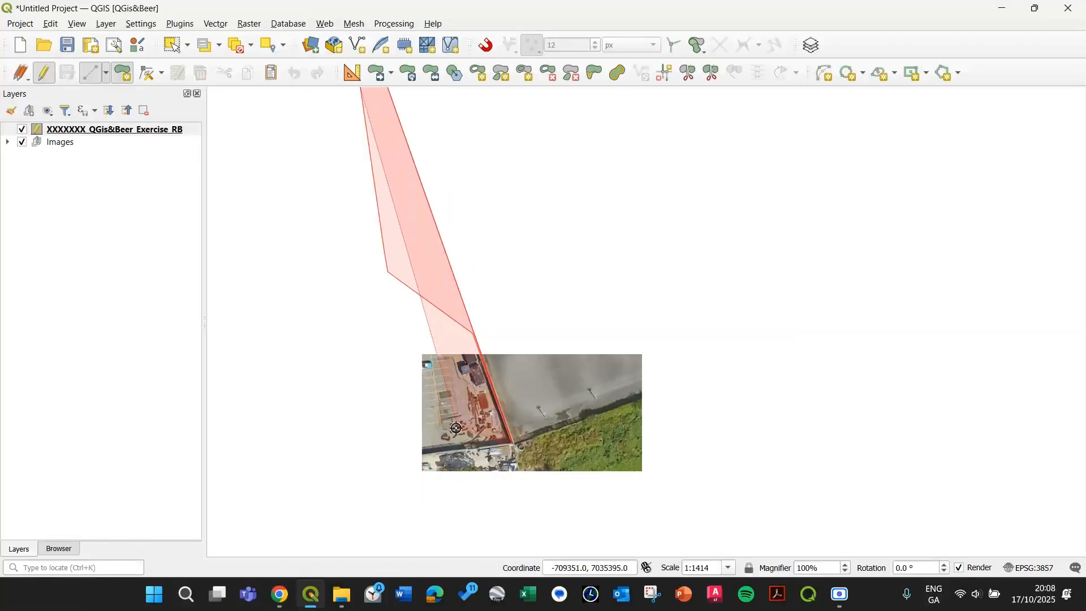
drag(385, 442, 709, 401)
drag(255, 437, 522, 403)
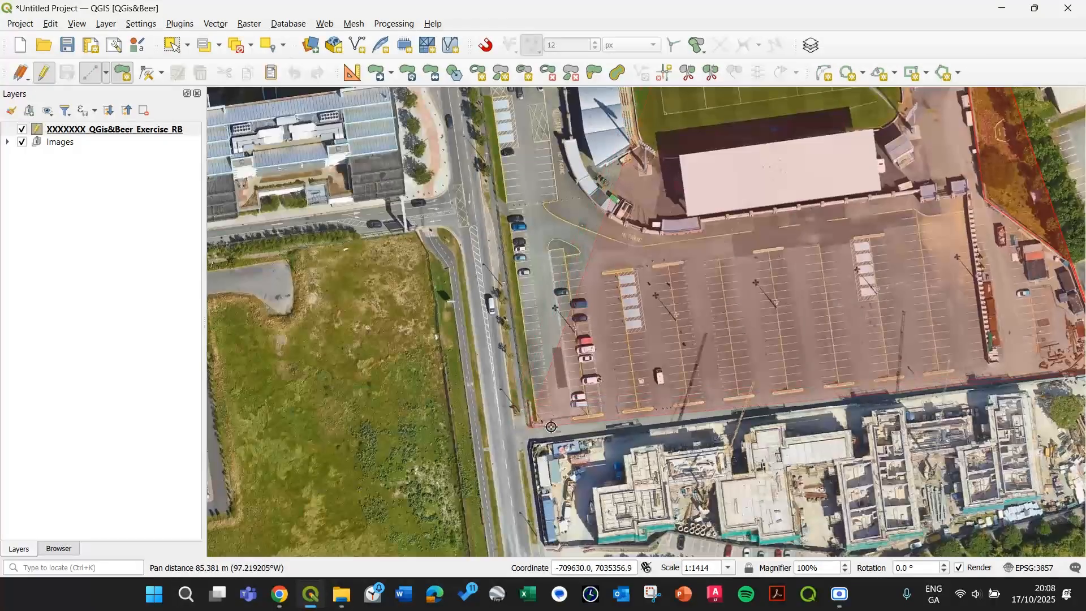
click(532, 444)
Step: Trace the west and north edges of the site, finish the polygon and accept it with an empty id
scroll(507, 326, down, 2)
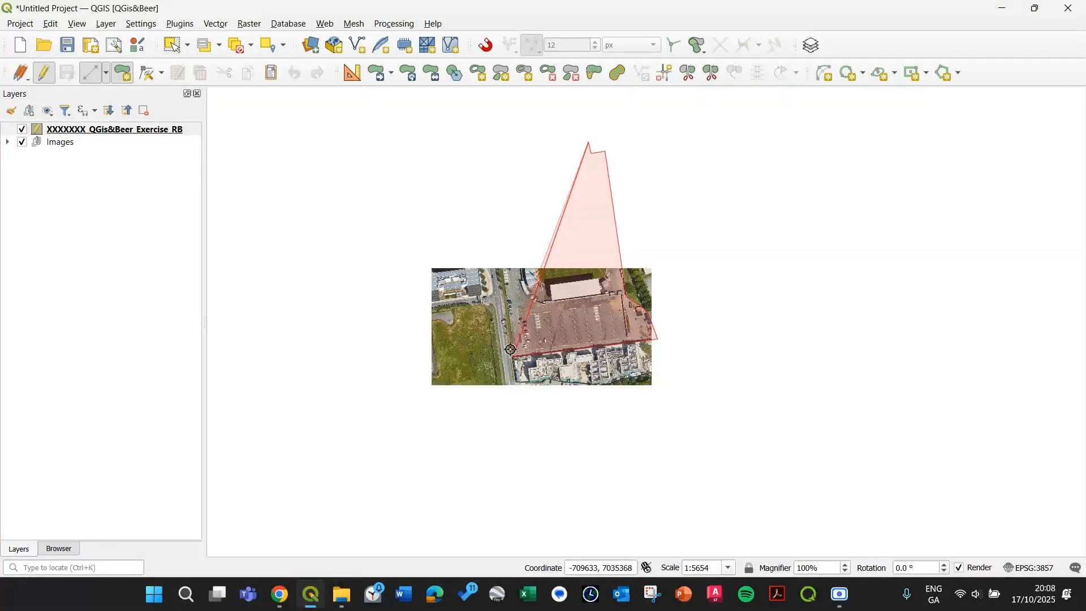
drag(500, 196, 516, 323)
scroll(516, 324, up, 2)
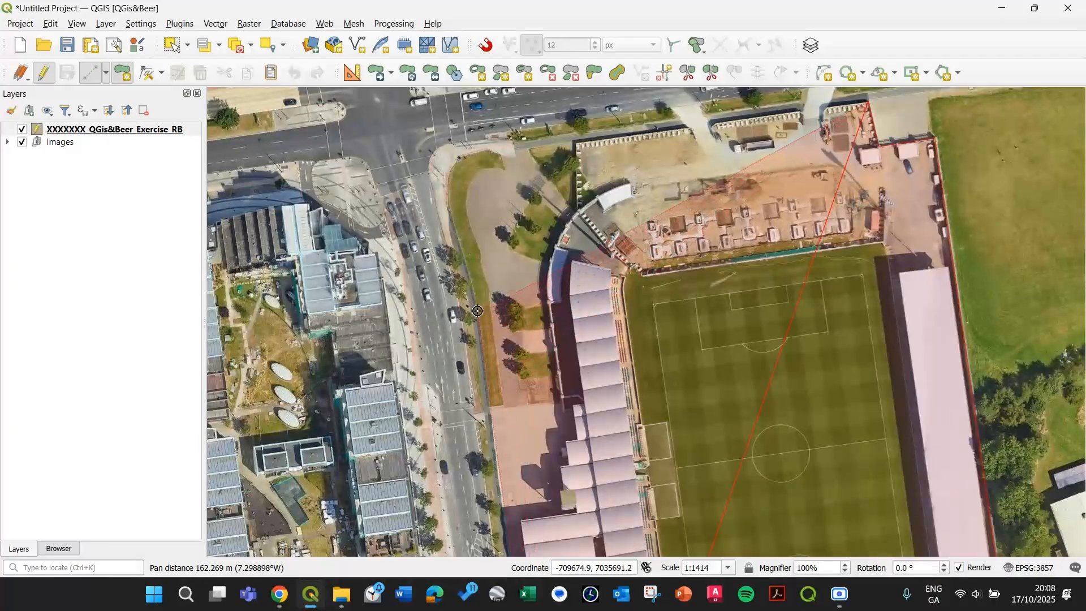
click(447, 180)
click(464, 157)
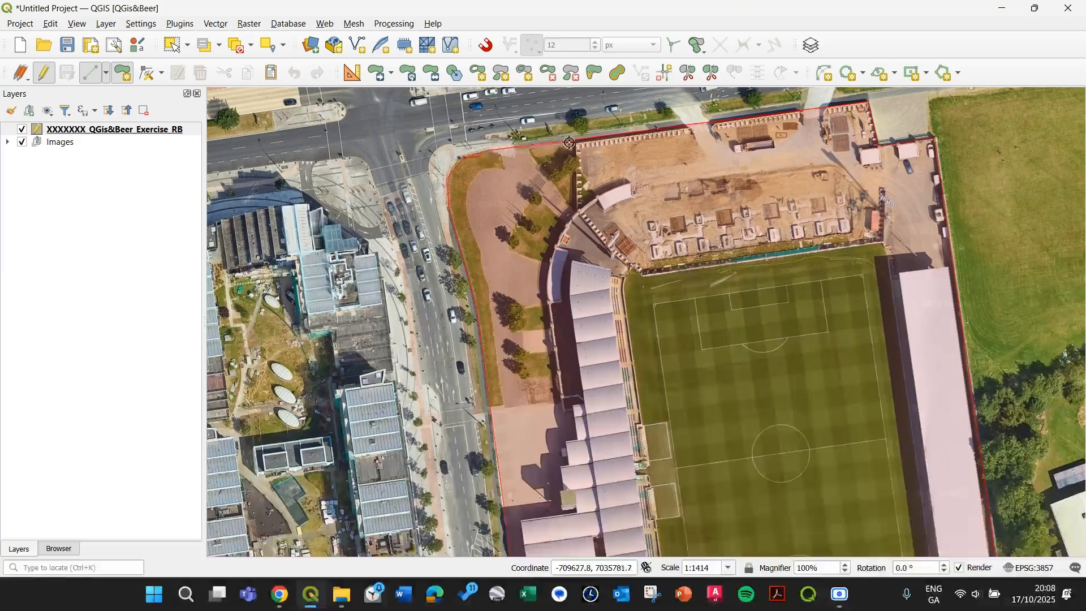
drag(583, 141, 452, 273)
scroll(452, 273, up, 1)
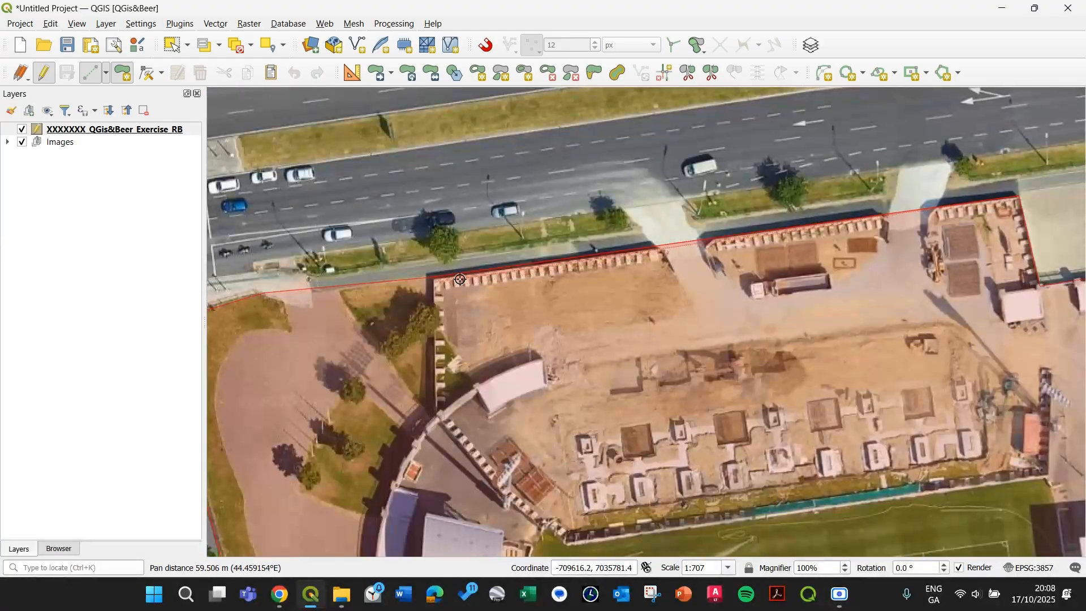
click(451, 272)
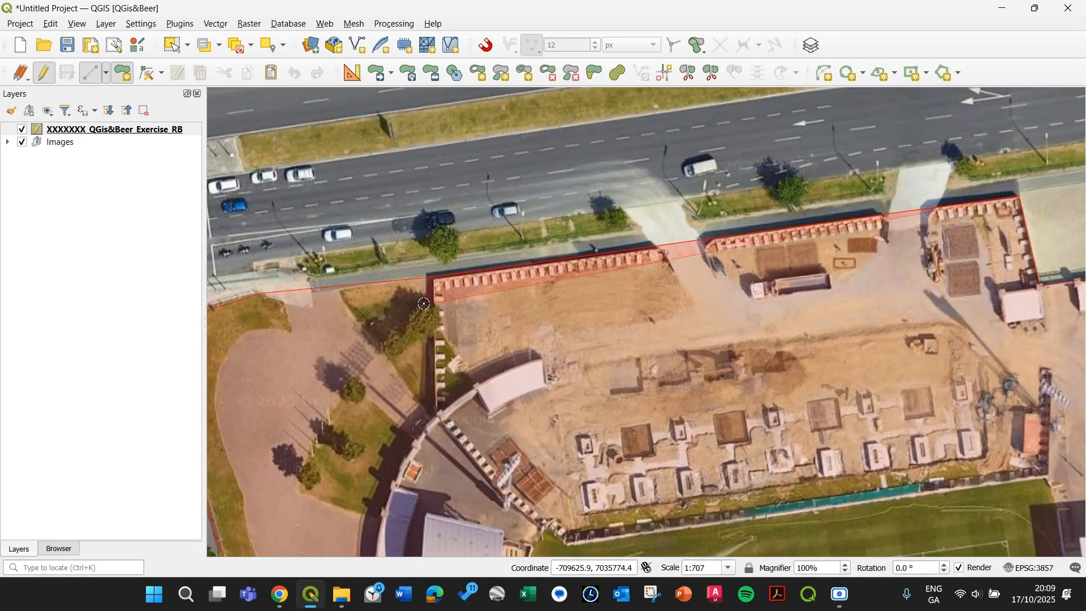
right_click(546, 165)
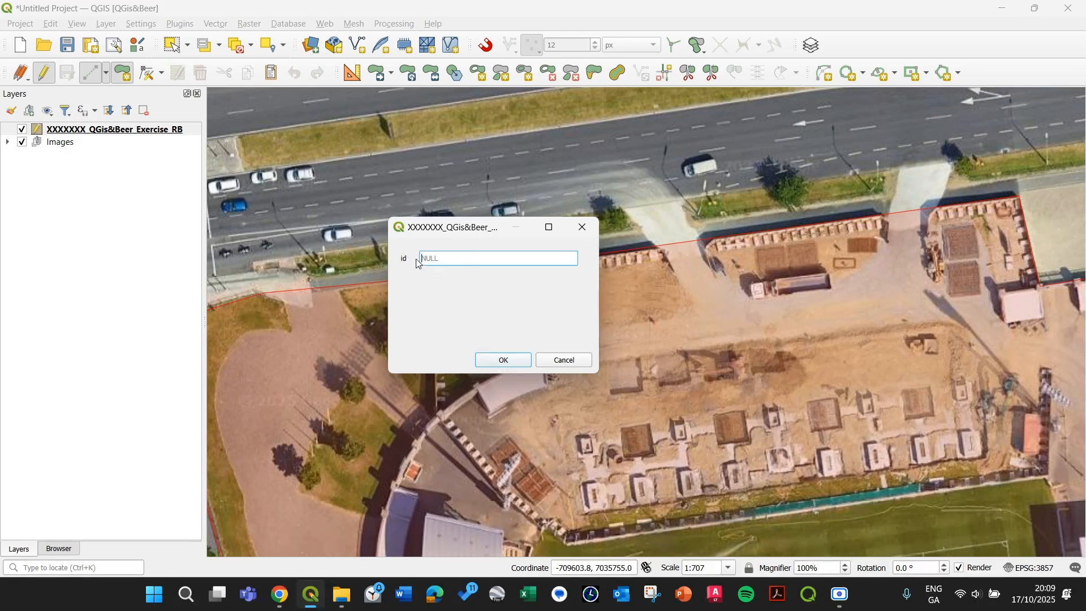
click(504, 361)
Step: Select the new stadium polygon on the exercise layer and activate the Vertex tool for it
scroll(579, 432, down, 2)
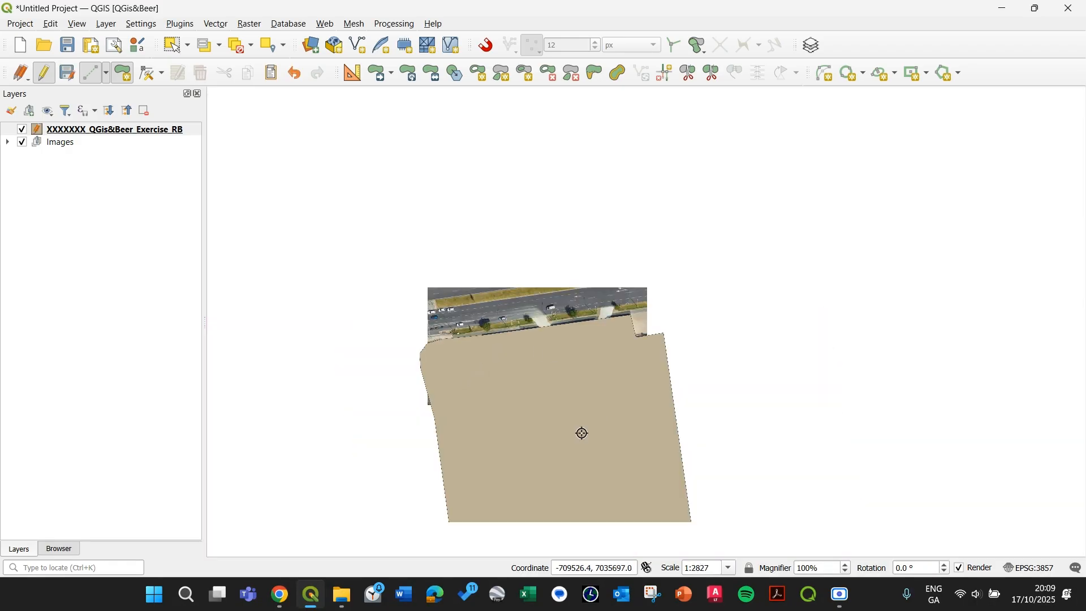
drag(521, 409, 608, 277)
scroll(574, 368, down, 1)
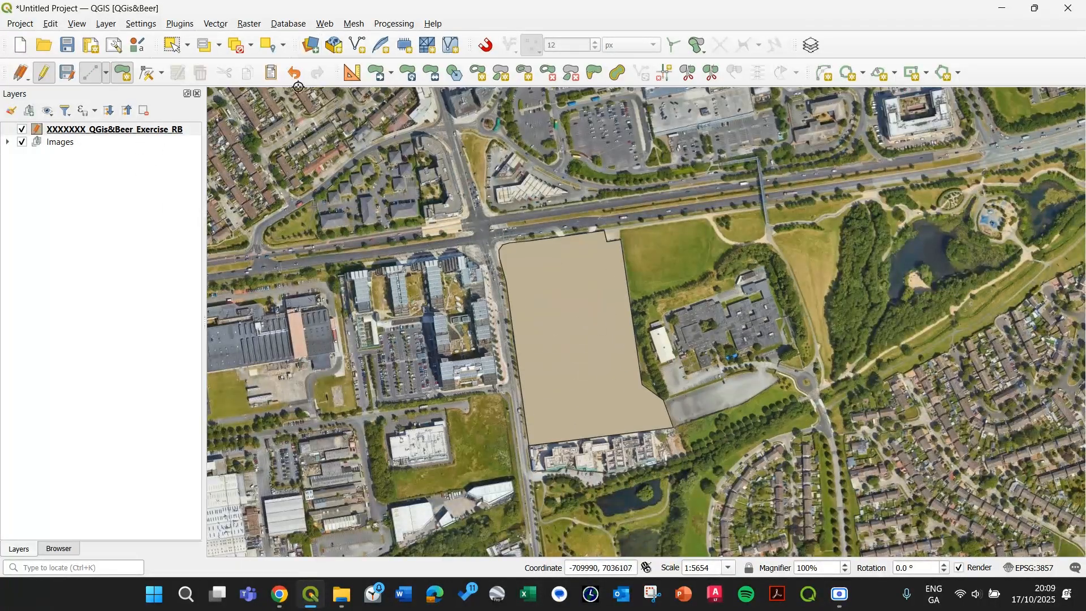
scroll(597, 295, up, 1)
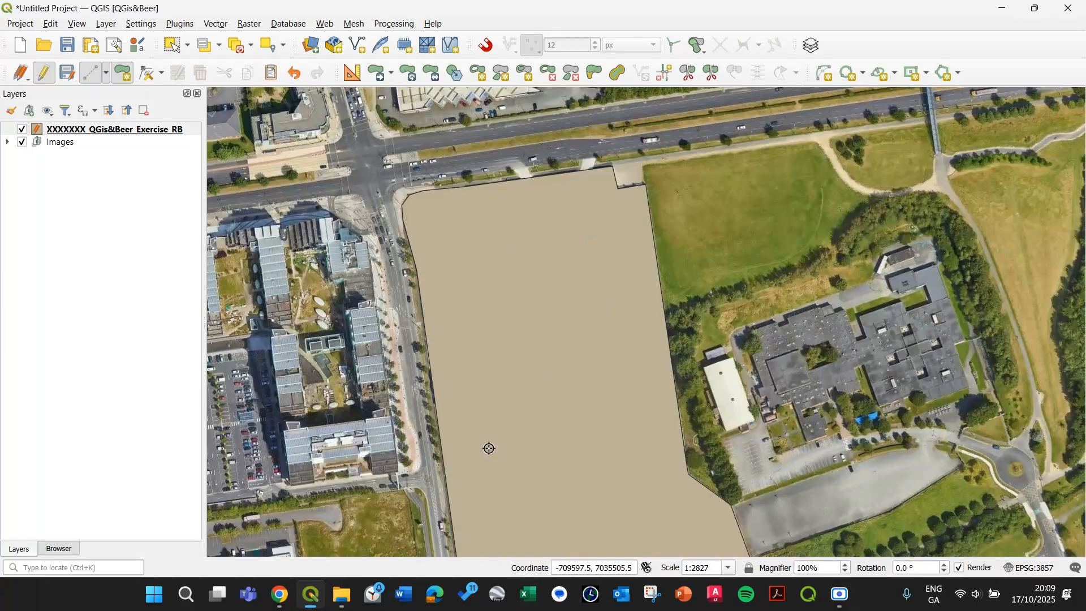
drag(421, 370, 455, 300)
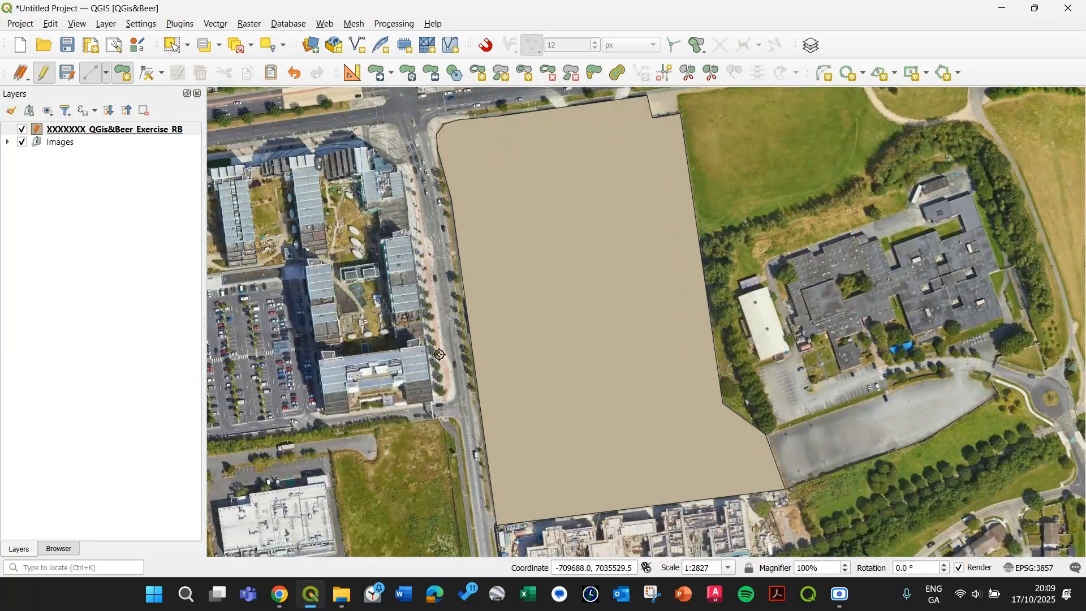
drag(505, 417, 463, 268)
drag(545, 447, 490, 441)
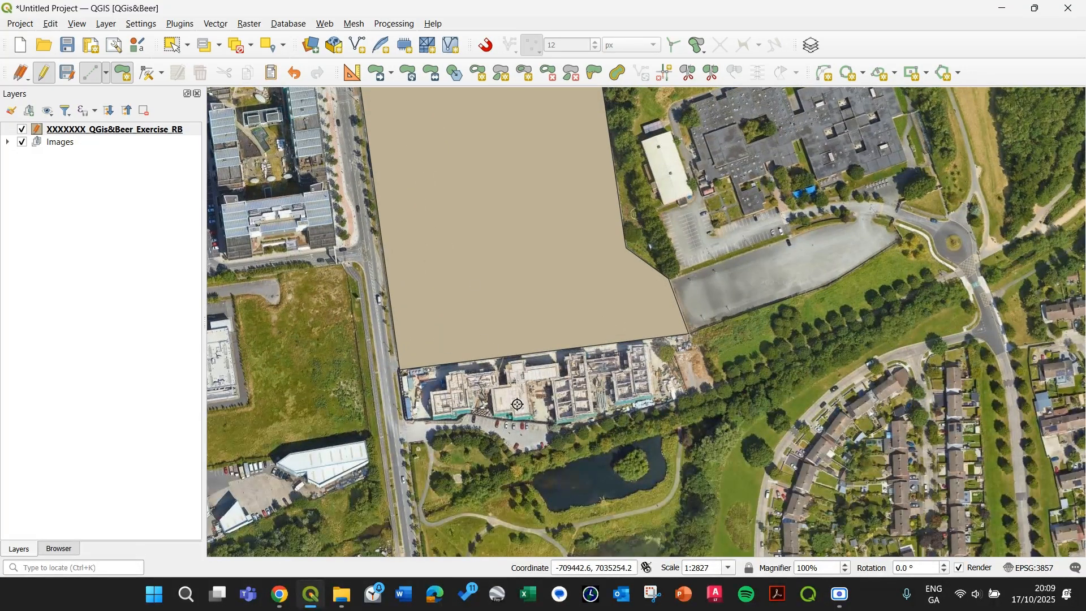
click(136, 130)
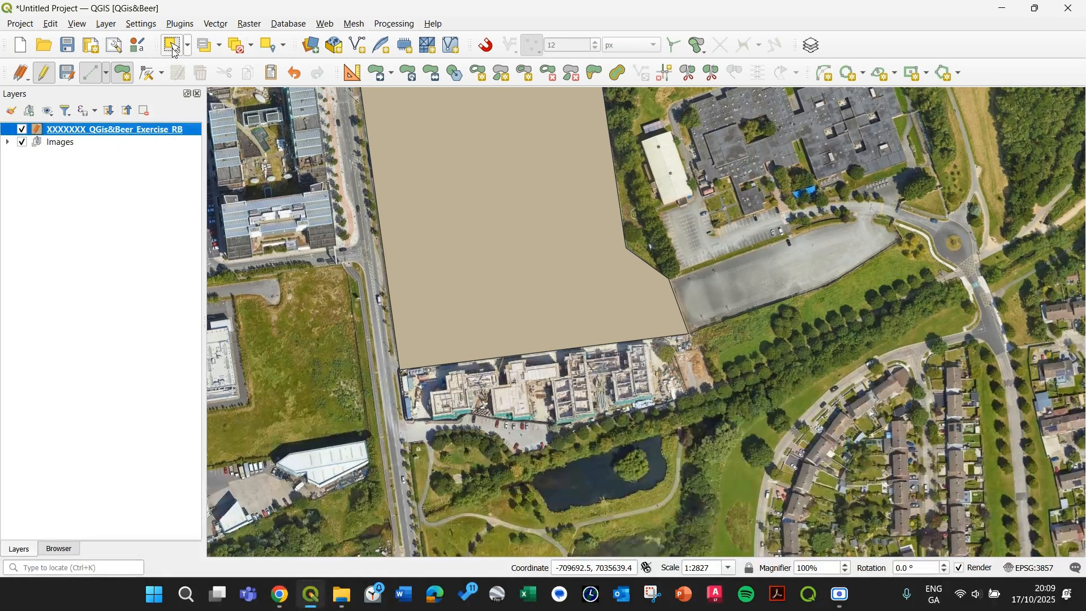
click(175, 50)
click(438, 286)
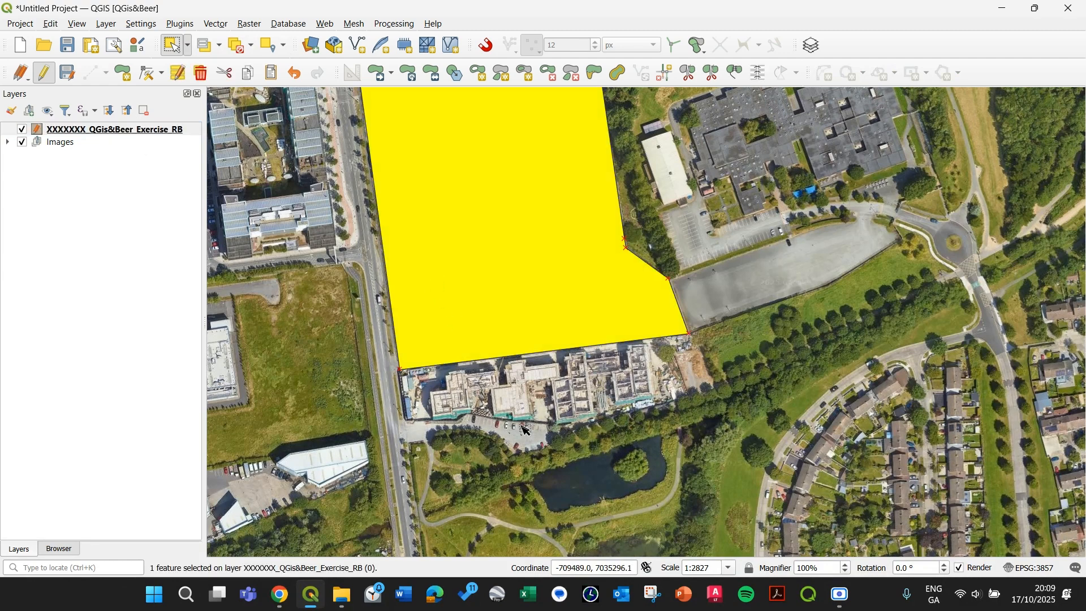
click(148, 79)
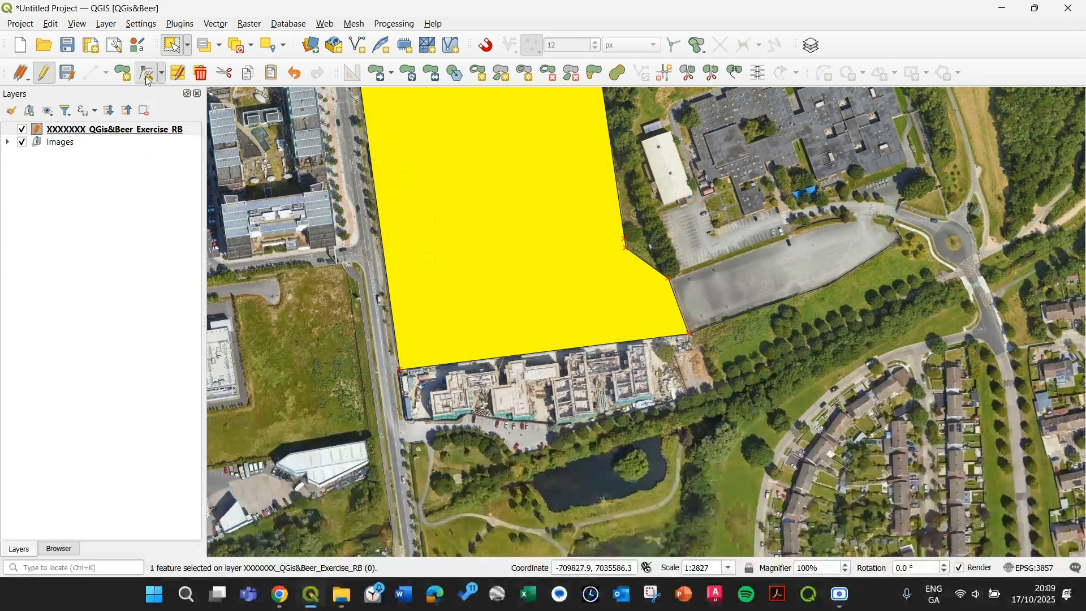
scroll(634, 334, up, 1)
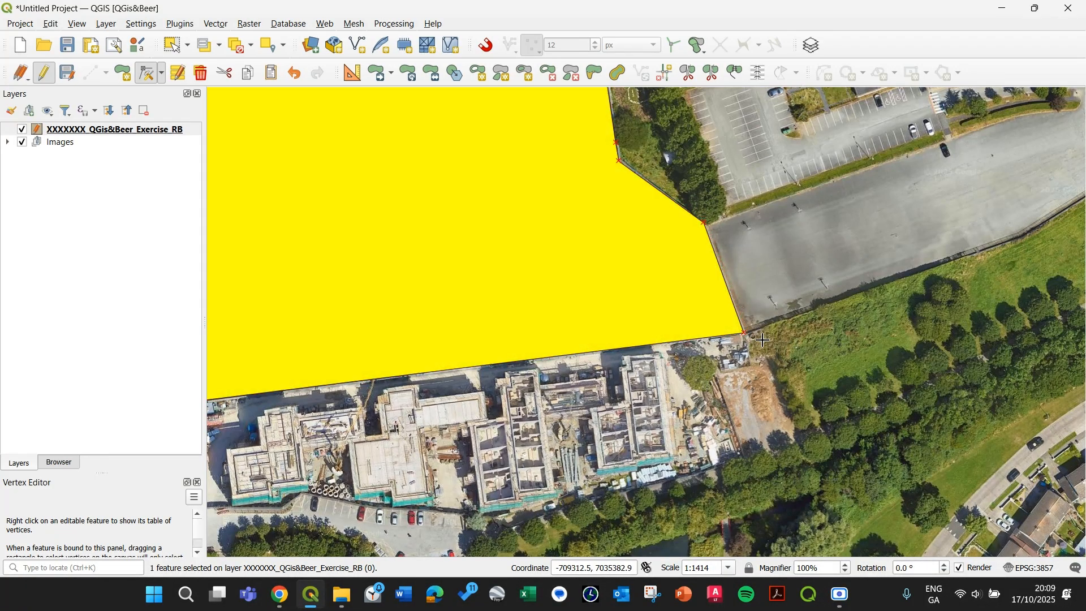
Step: Move the polygon's south-east vertex outward, then undo the move
click(747, 333)
click(845, 463)
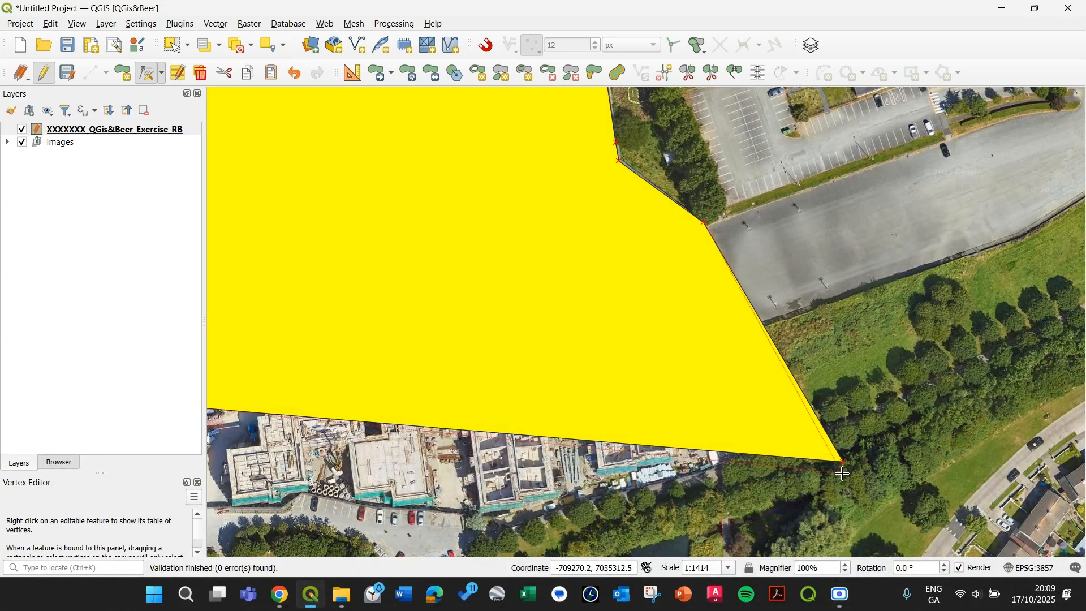
key(ctrl+z)
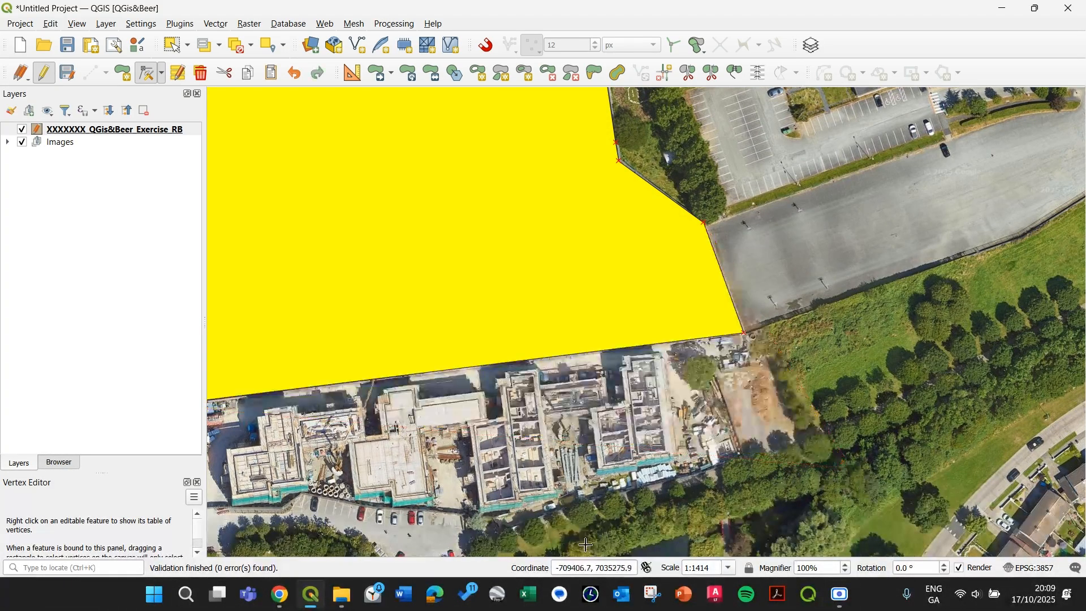
Step: Add four vertices along the polygon's southern edge, extending it south over the construction site
drag(575, 375, 662, 306)
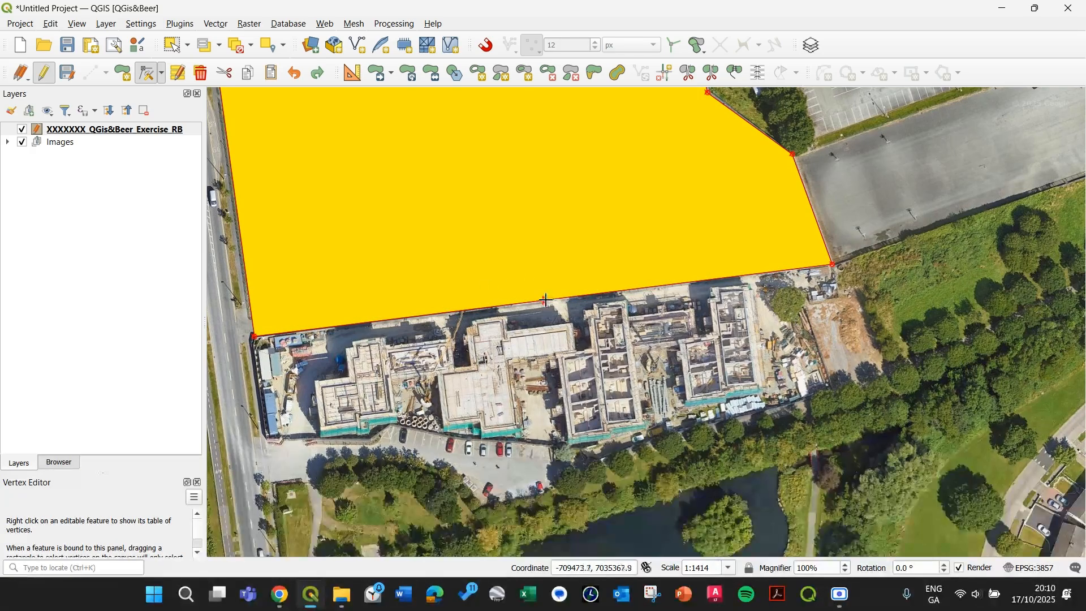
click(545, 301)
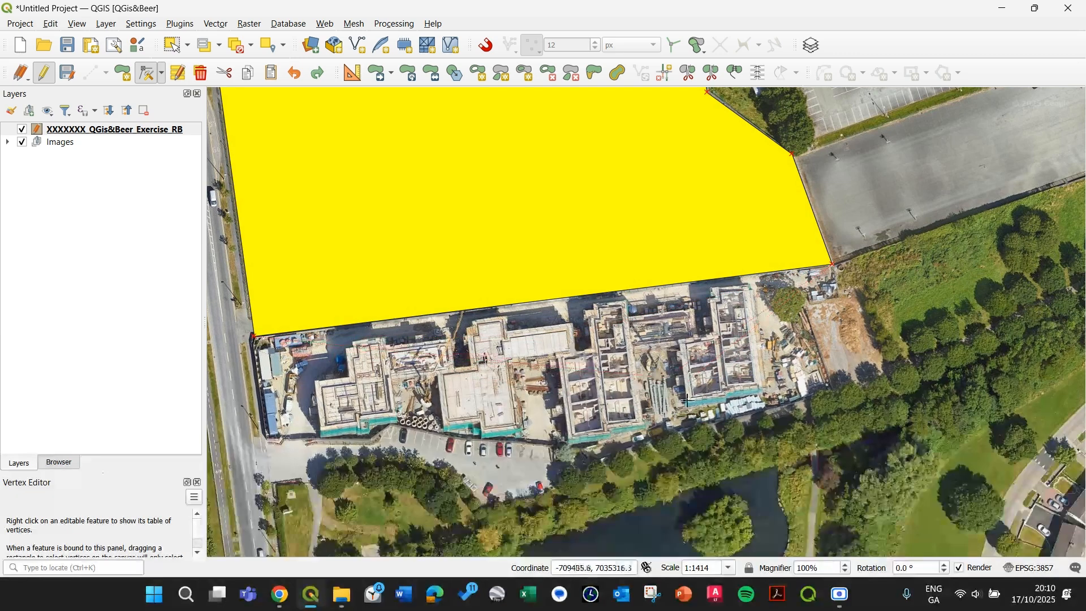
click(834, 387)
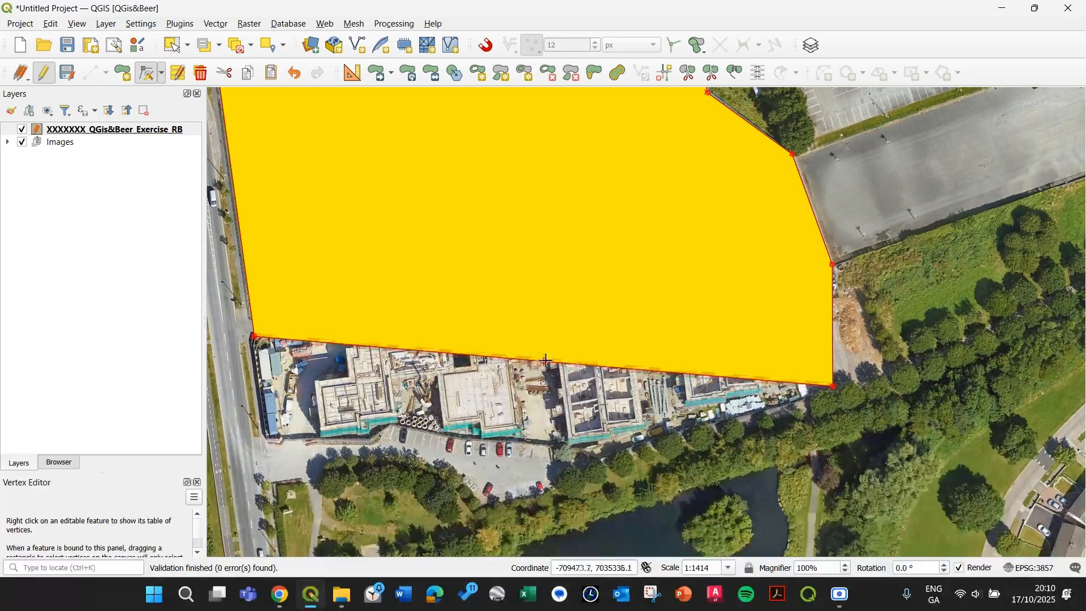
click(547, 361)
click(566, 451)
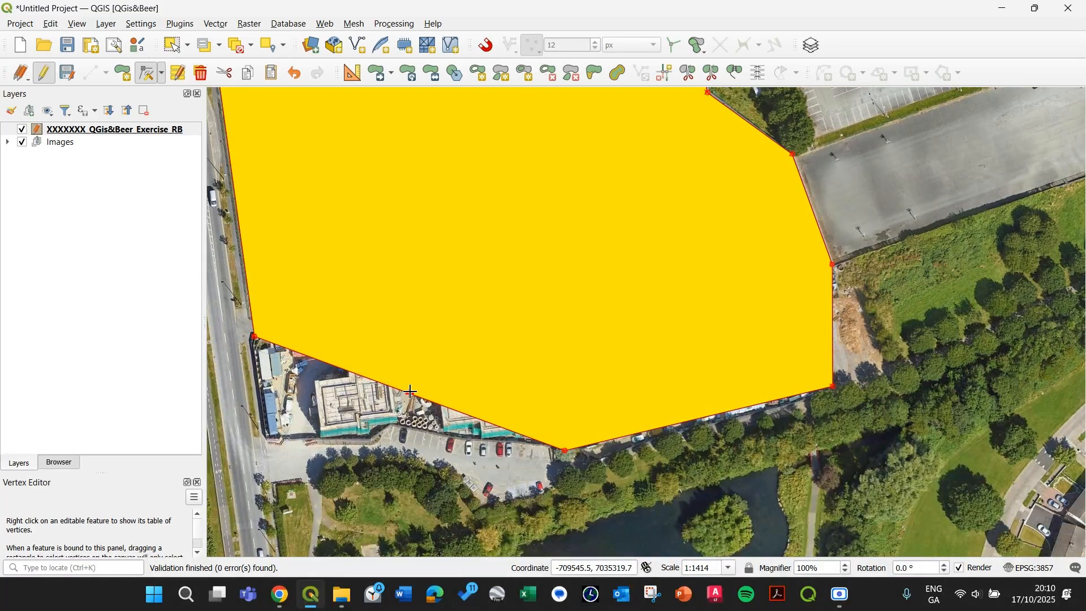
click(411, 392)
click(395, 420)
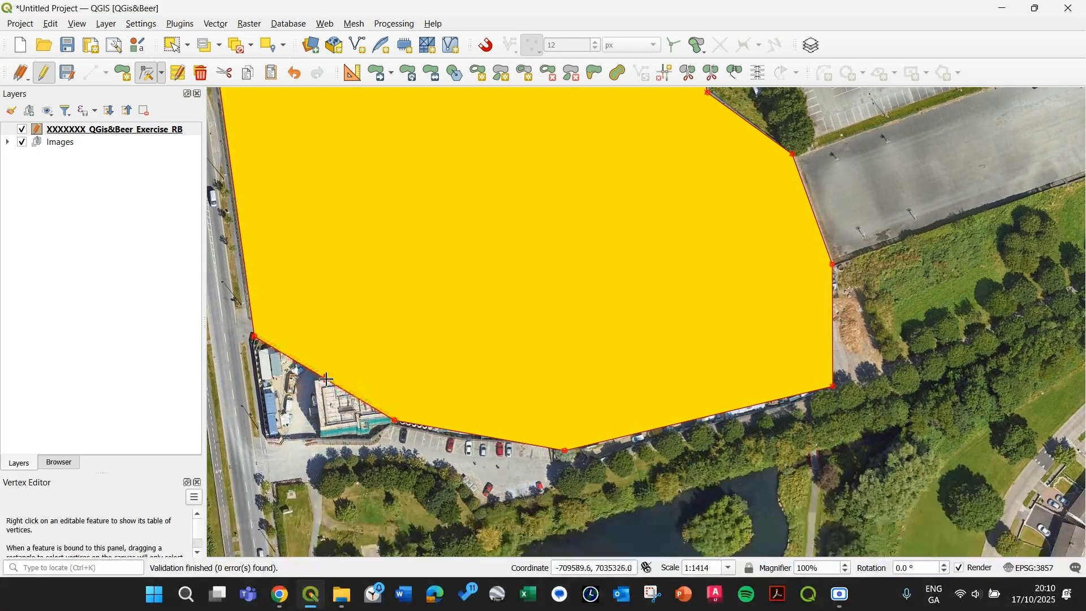
click(327, 379)
click(270, 424)
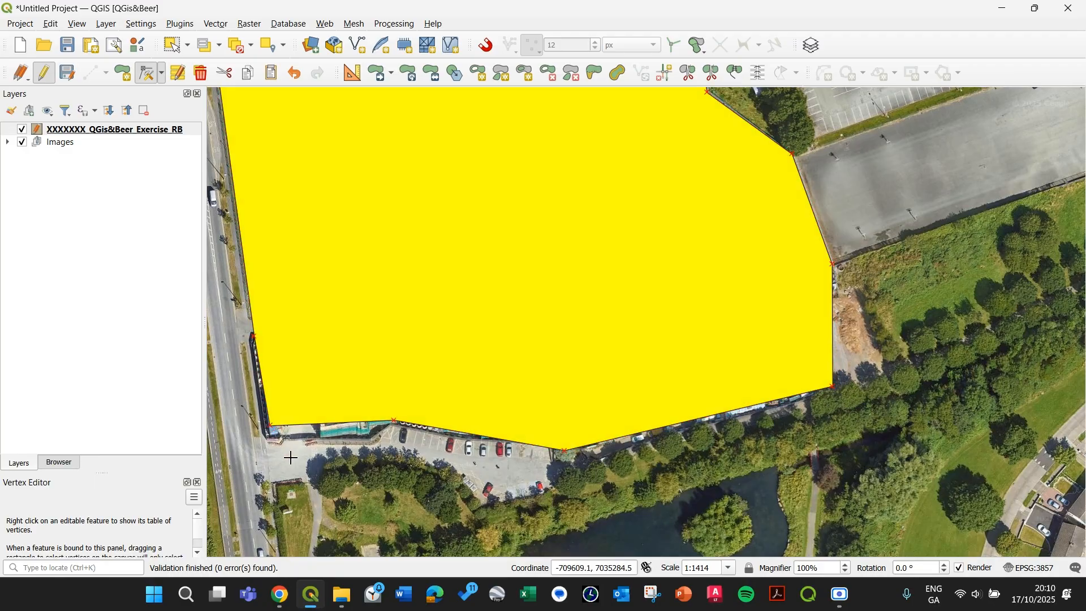
Step: Delete the four newly added southern vertices from the polygon
click(271, 425)
key(Delete)
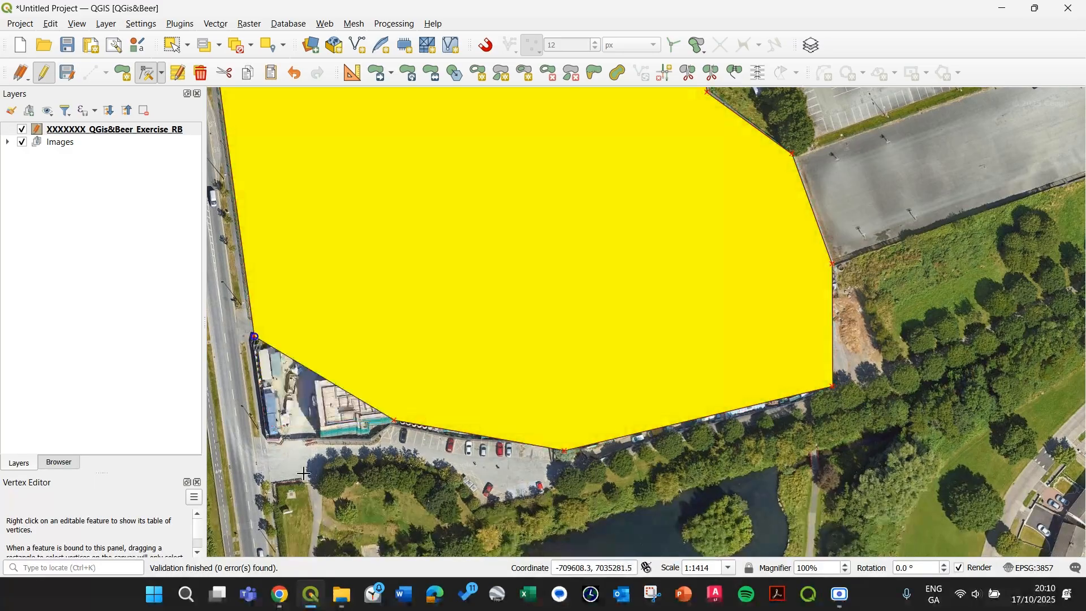
click(395, 421)
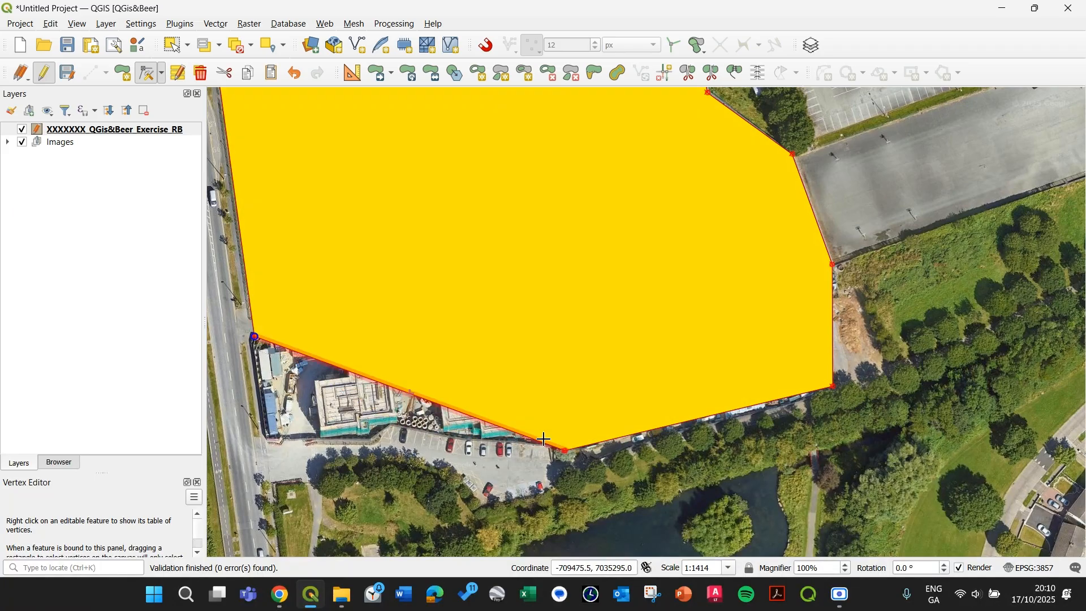
key(Delete)
click(565, 451)
key(Delete)
click(833, 387)
key(Delete)
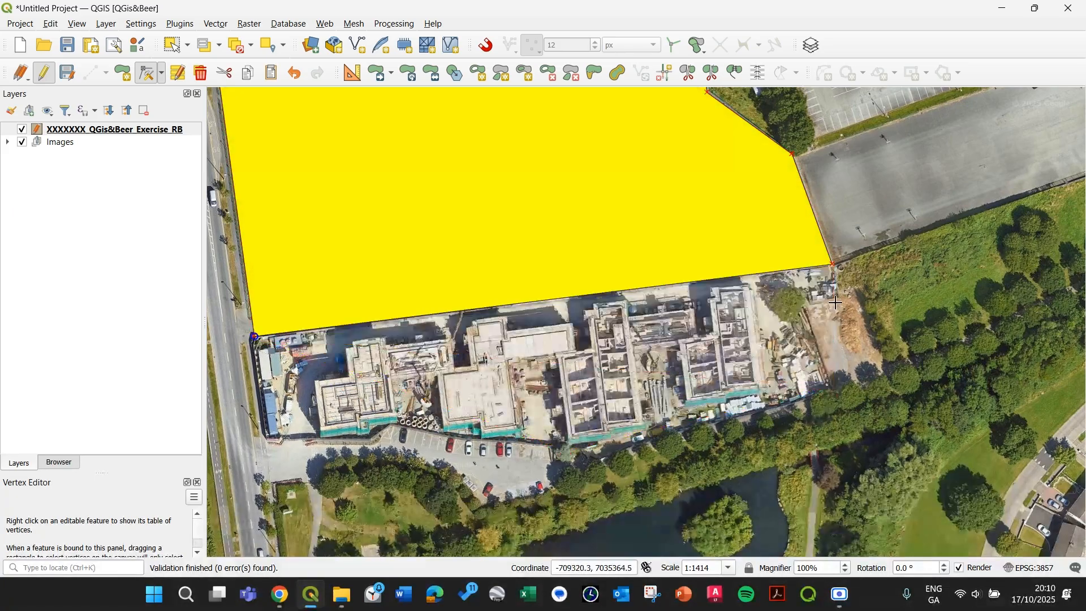
Step: Delete the polygon's south-east corner vertex and undo the deletion
click(833, 264)
key(Delete)
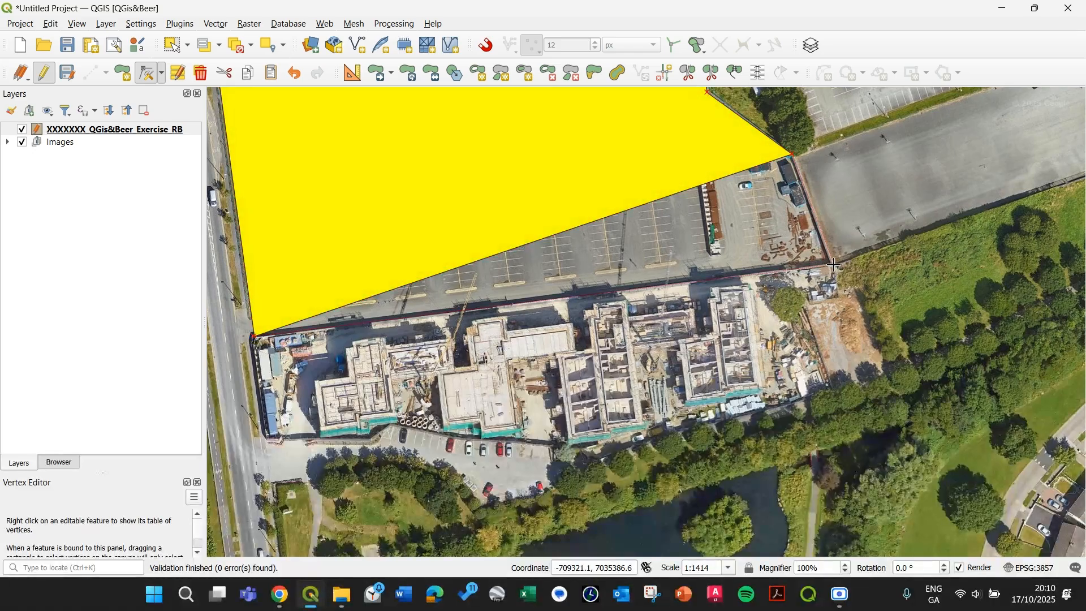
key(ctrl+z)
Step: Show the polygon's vertex table, then switch to Select Features and deselect features from all layers
right_click(836, 266)
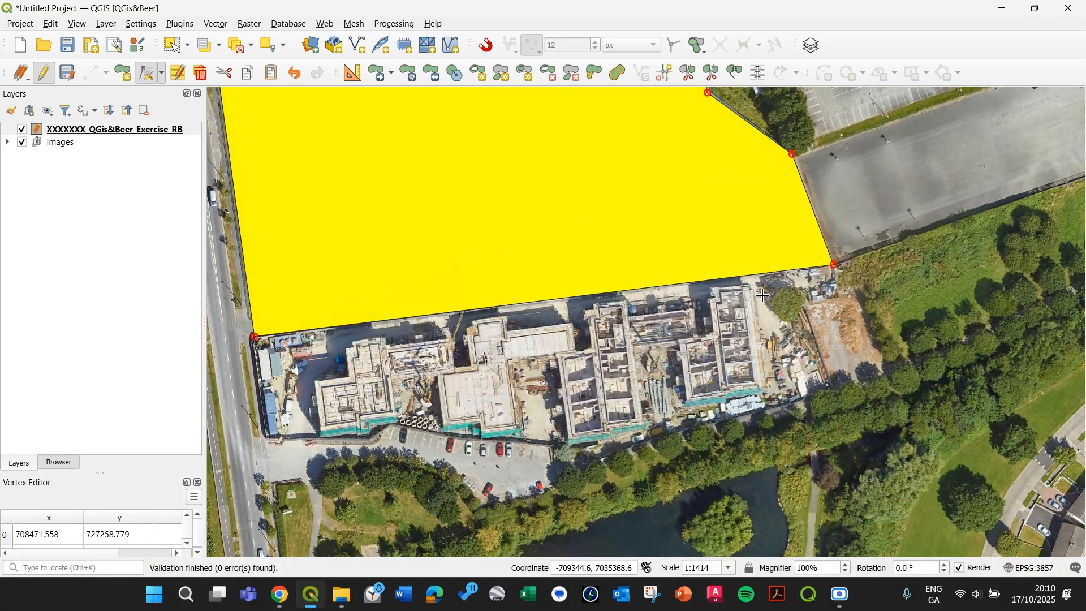
click(182, 50)
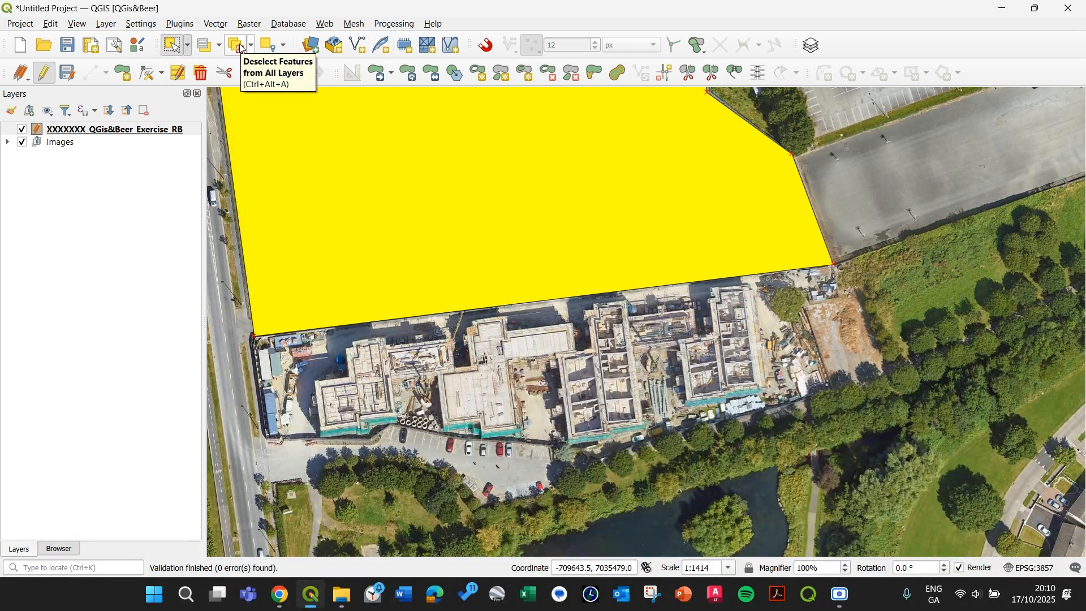
click(242, 48)
drag(348, 352, 593, 498)
drag(300, 334, 348, 368)
Step: Stop editing the exercise layer, keeping the finished stadium polygon
scroll(348, 369, down, 1)
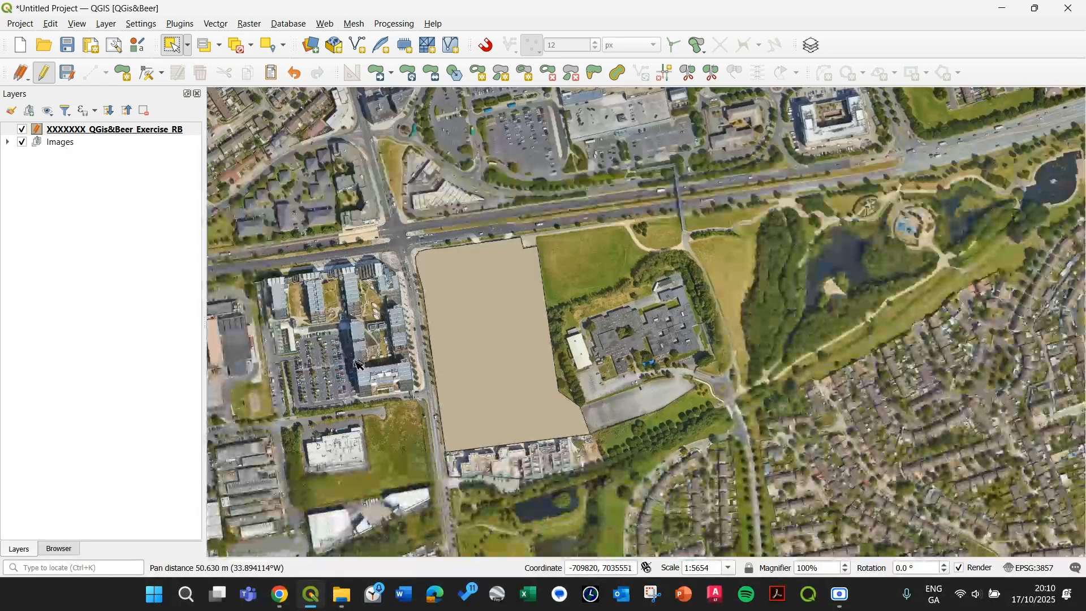
scroll(364, 385, up, 1)
scroll(379, 357, down, 1)
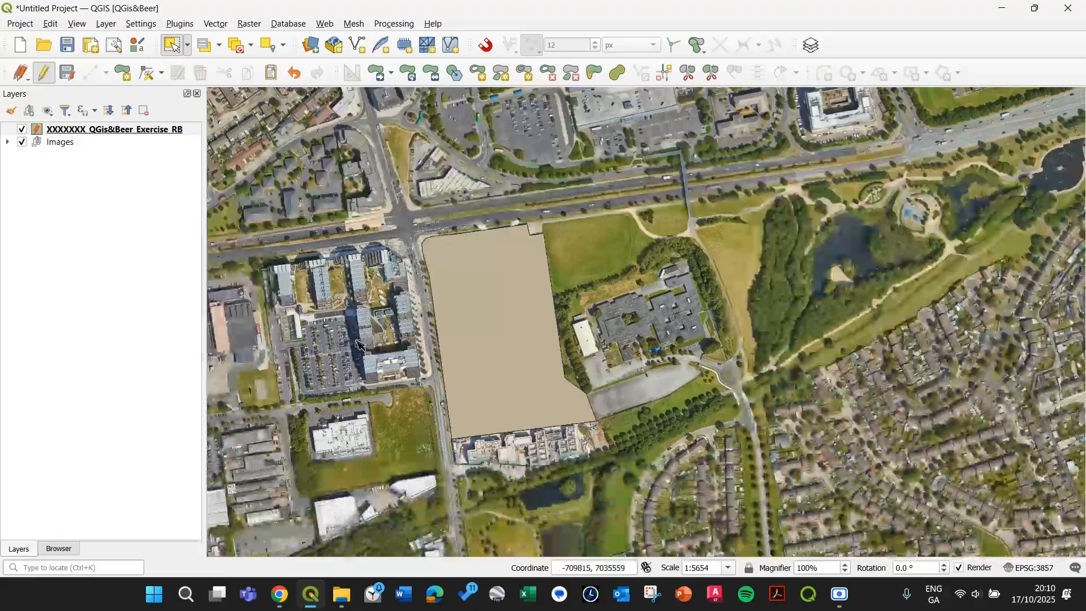
drag(323, 344, 395, 352)
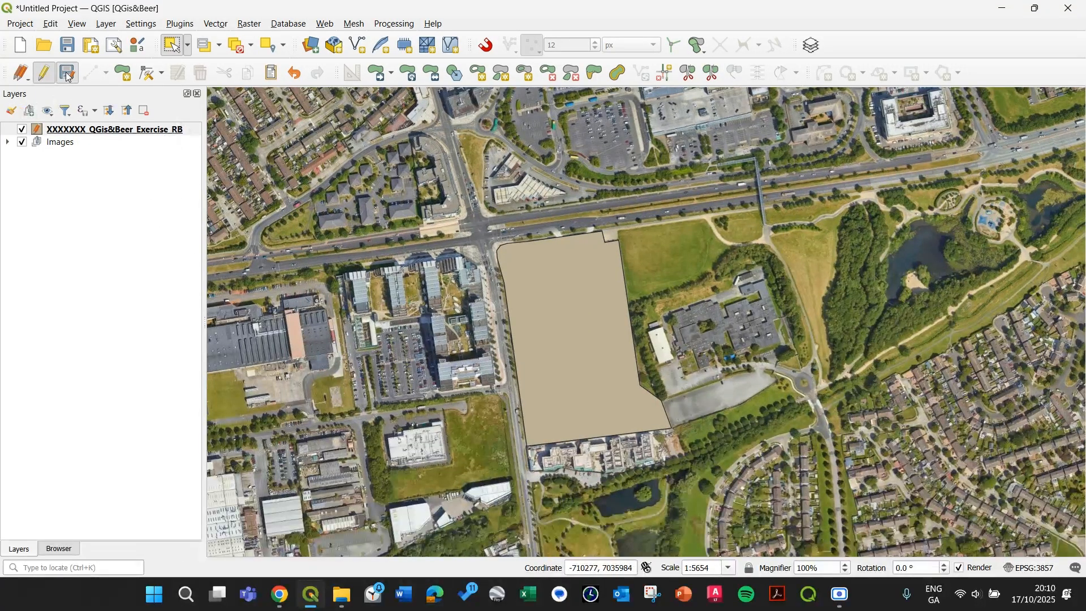
click(43, 72)
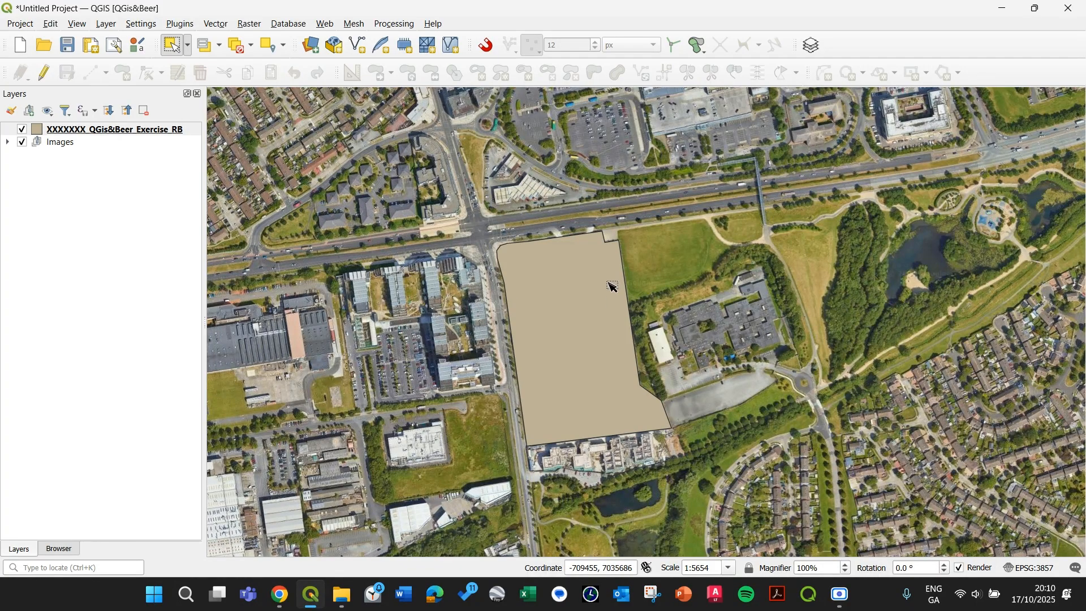